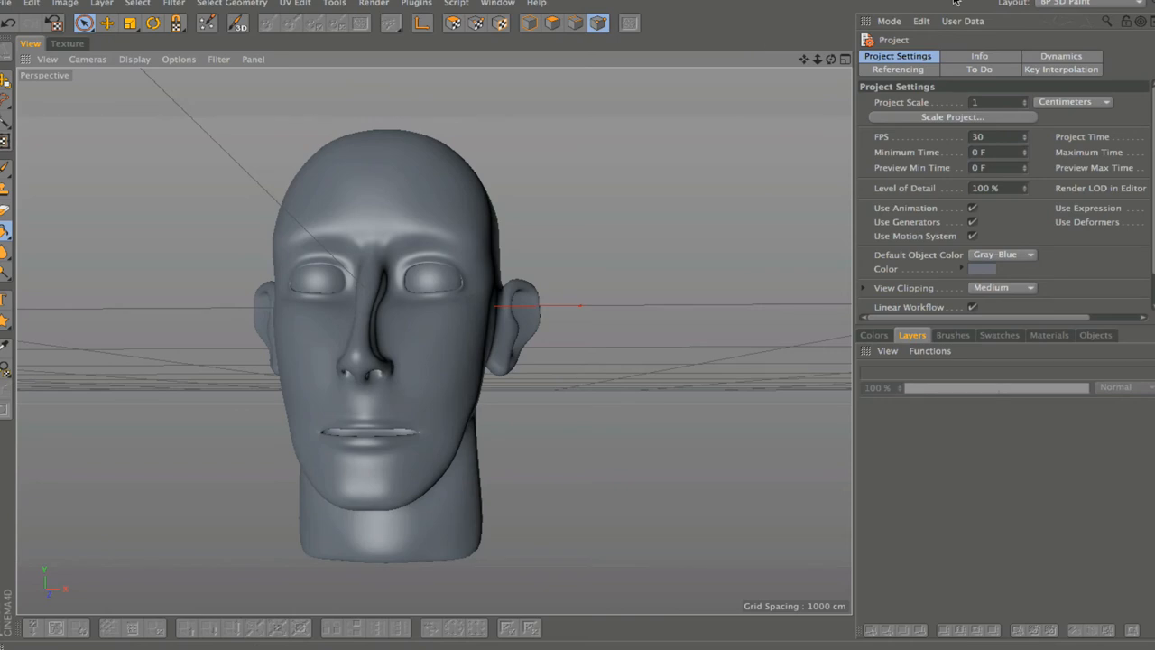
- Switch the workspace to the BP UV Edit layout and orbit around the head model
{"action": "left_click", "coordinate": [1059, 5]}
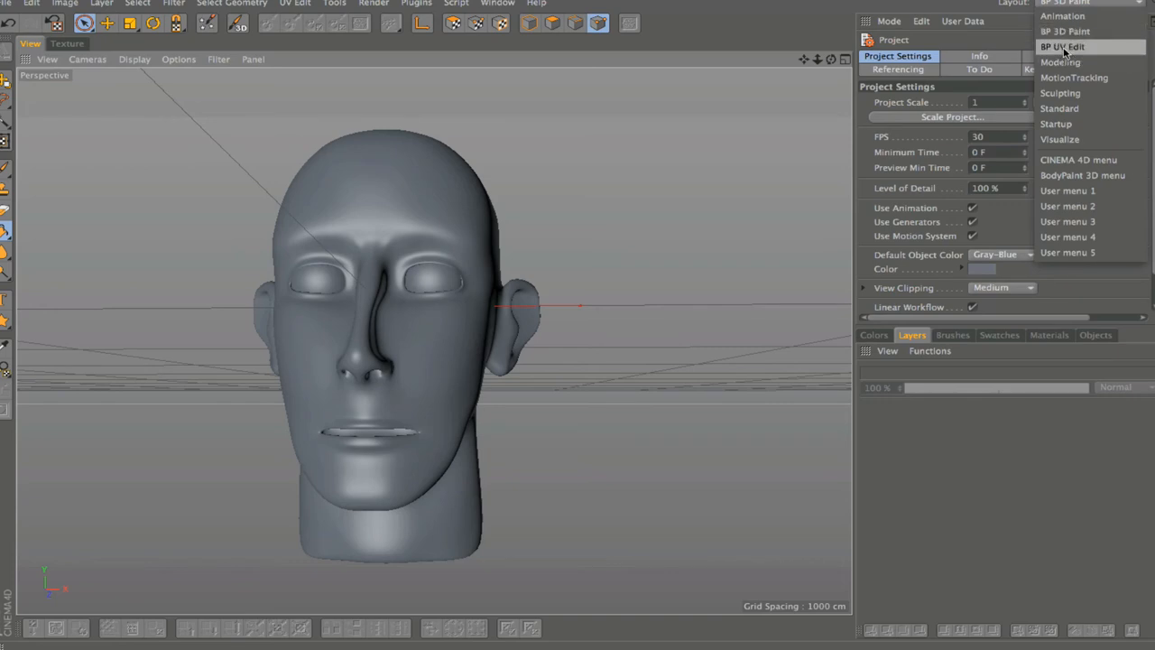
{"action": "left_click", "coordinate": [1065, 48]}
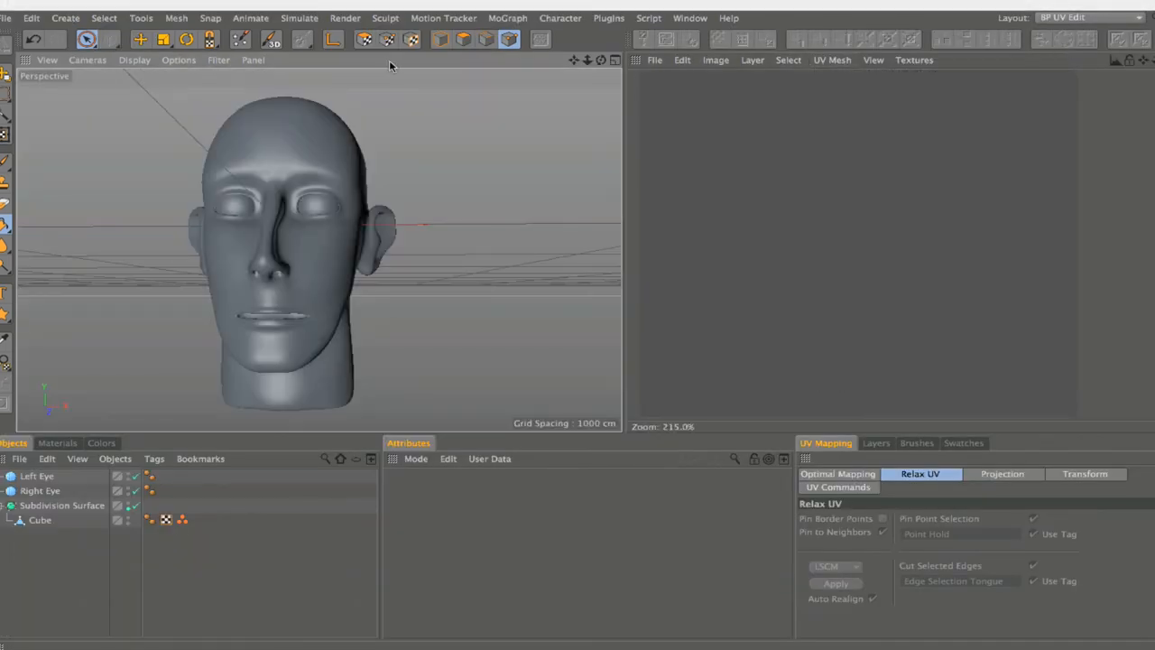
{"action": "left_click_drag", "start_coordinate": [601, 59], "coordinate": [282, 225]}
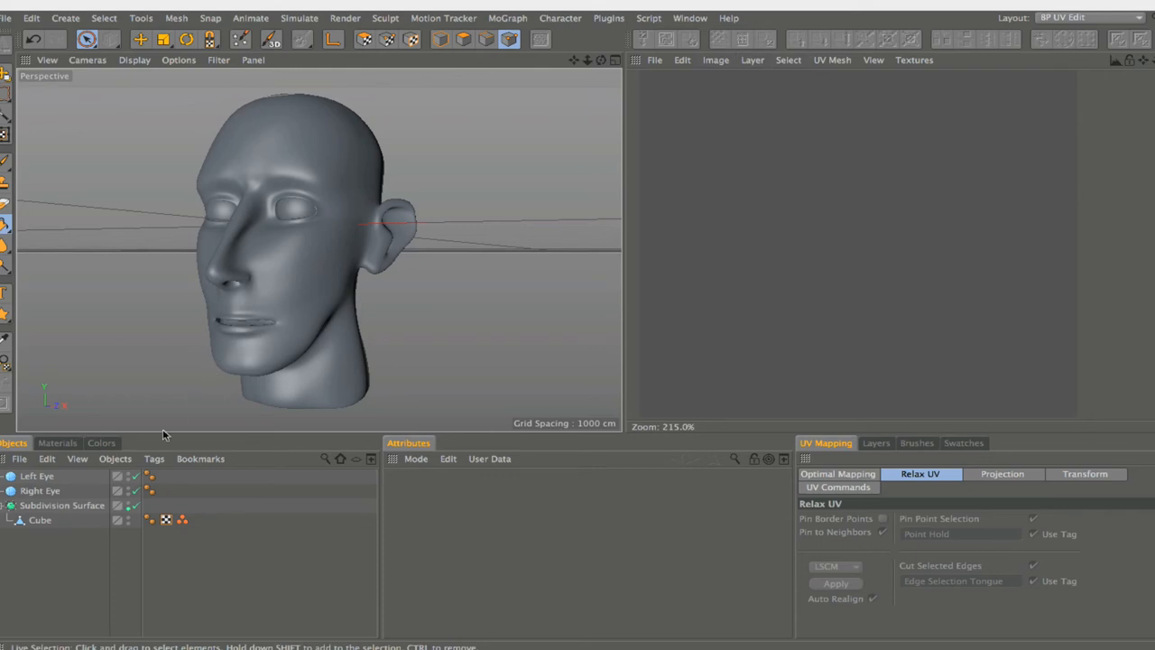
- Select the Cube mesh to display its UVs and disable the Subdivision Surface
{"action": "left_click", "coordinate": [39, 521]}
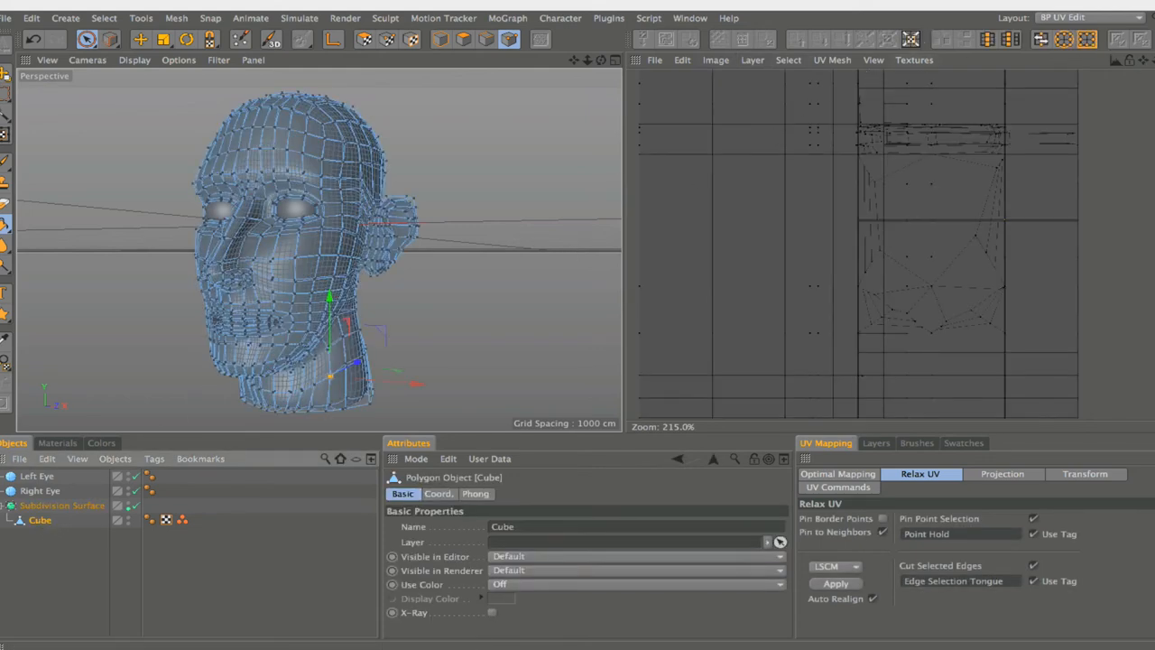
{"action": "scroll", "coordinate": [894, 244], "scroll_direction": "down", "scroll_amount": 5}
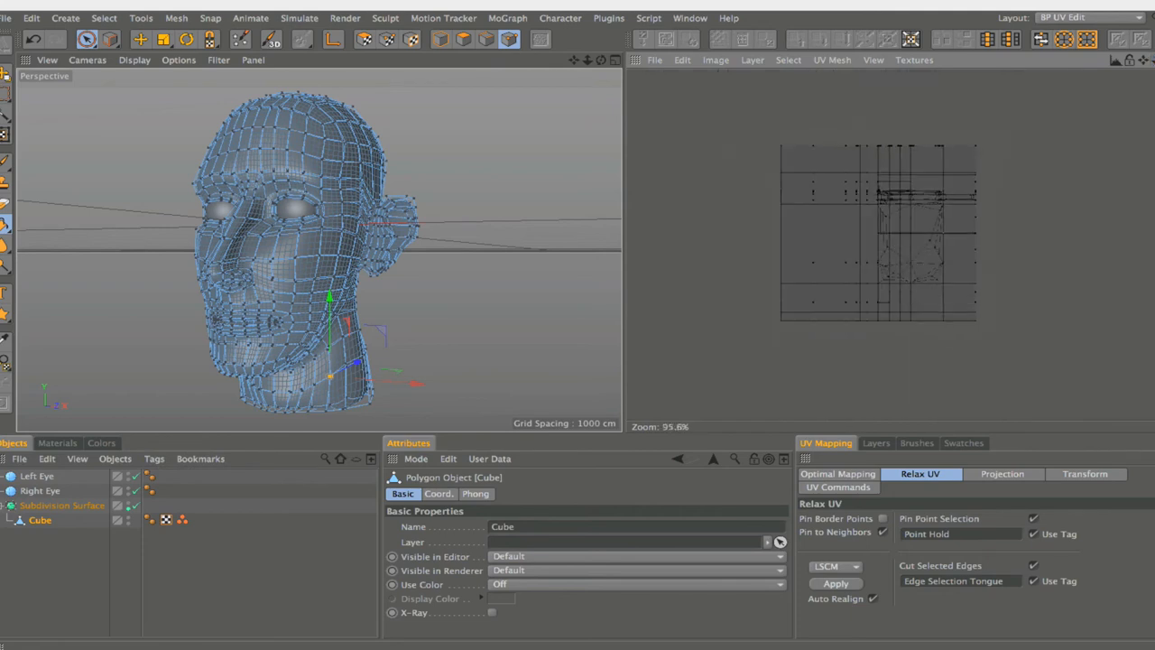
{"action": "scroll", "coordinate": [893, 242], "scroll_direction": "up", "scroll_amount": 3}
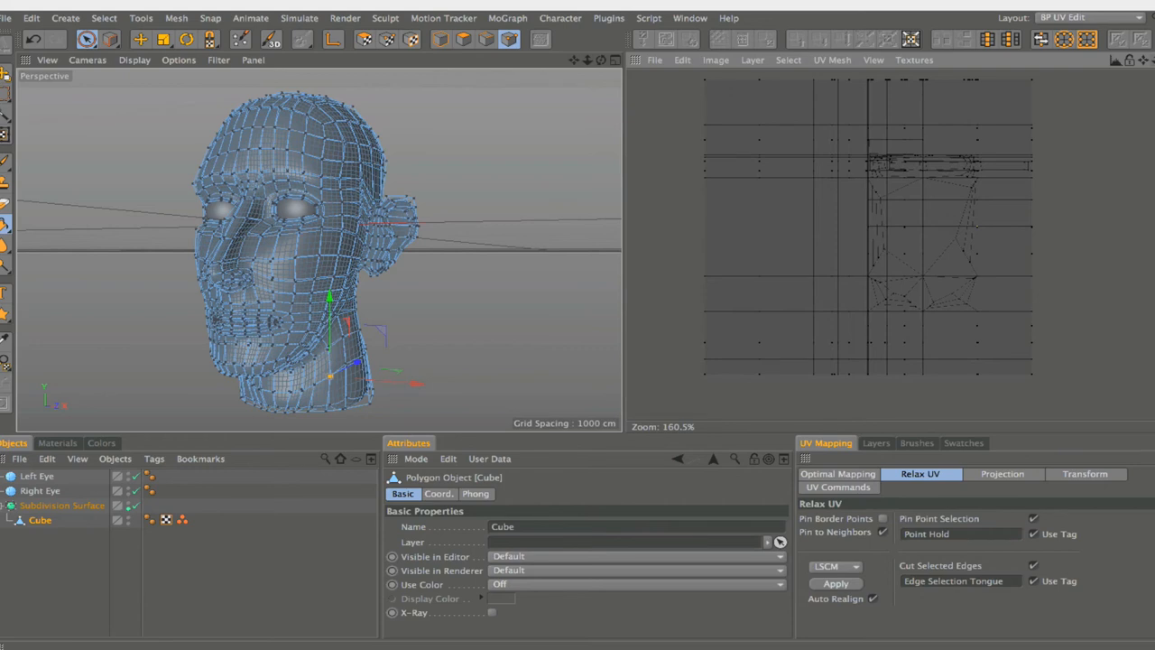
{"action": "left_click", "coordinate": [136, 507]}
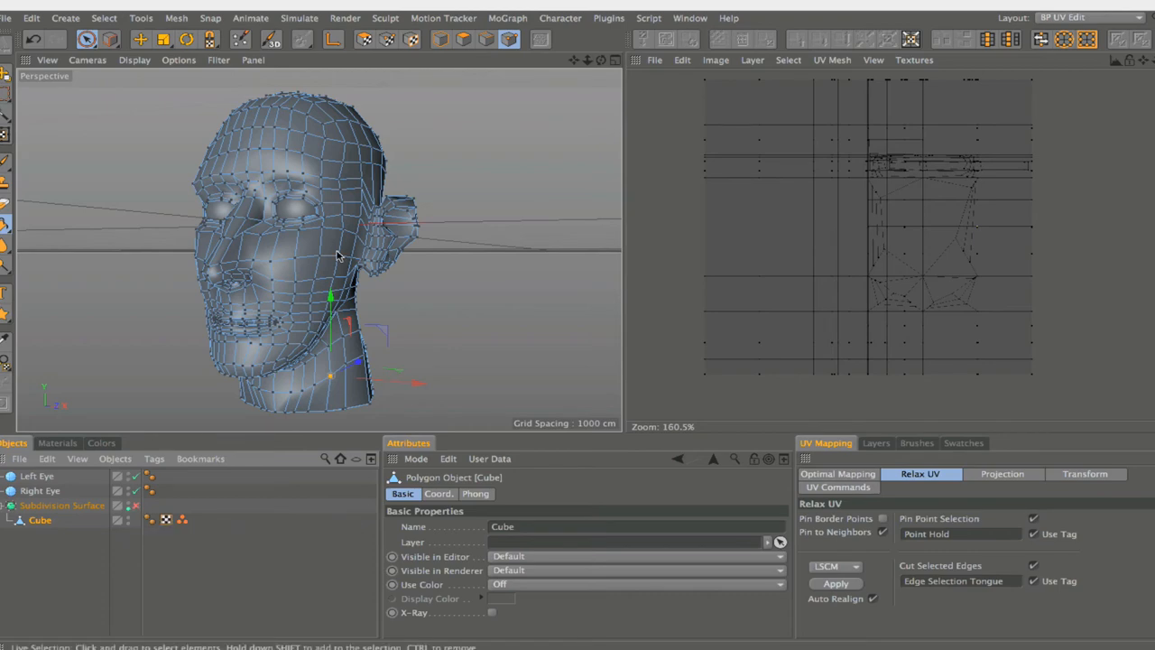
{"action": "mouse_move", "coordinate": [601, 60]}
{"action": "left_mouse_down"}
{"action": "mouse_move", "coordinate": [686, 60]}
{"action": "mouse_move", "coordinate": [623, 41]}
{"action": "mouse_move", "coordinate": [700, 41]}
{"action": "mouse_move", "coordinate": [546, 81]}
{"action": "mouse_move", "coordinate": [585, 81]}
{"action": "mouse_move", "coordinate": [589, 122]}
{"action": "mouse_move", "coordinate": [590, 77]}
{"action": "mouse_move", "coordinate": [615, 56]}
{"action": "left_mouse_up"}
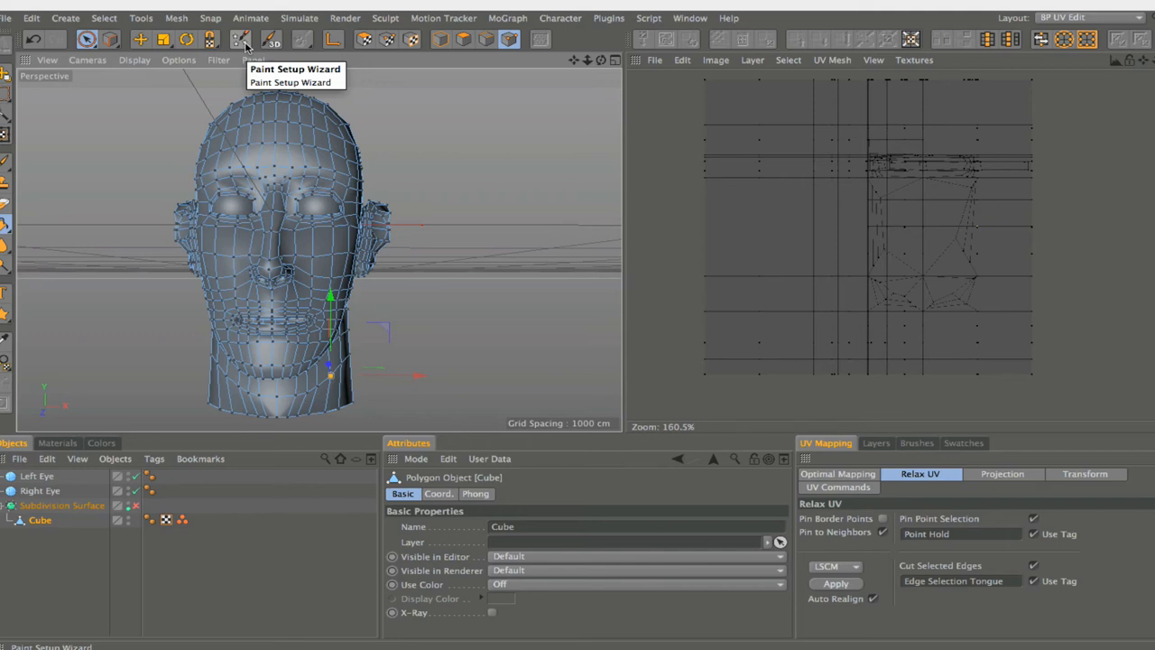
- Start the Paint Setup Wizard for the Cube only, excluding both eyes, with Recalculate UV and Optimal Cubic Mapping
{"action": "left_click", "coordinate": [244, 42]}
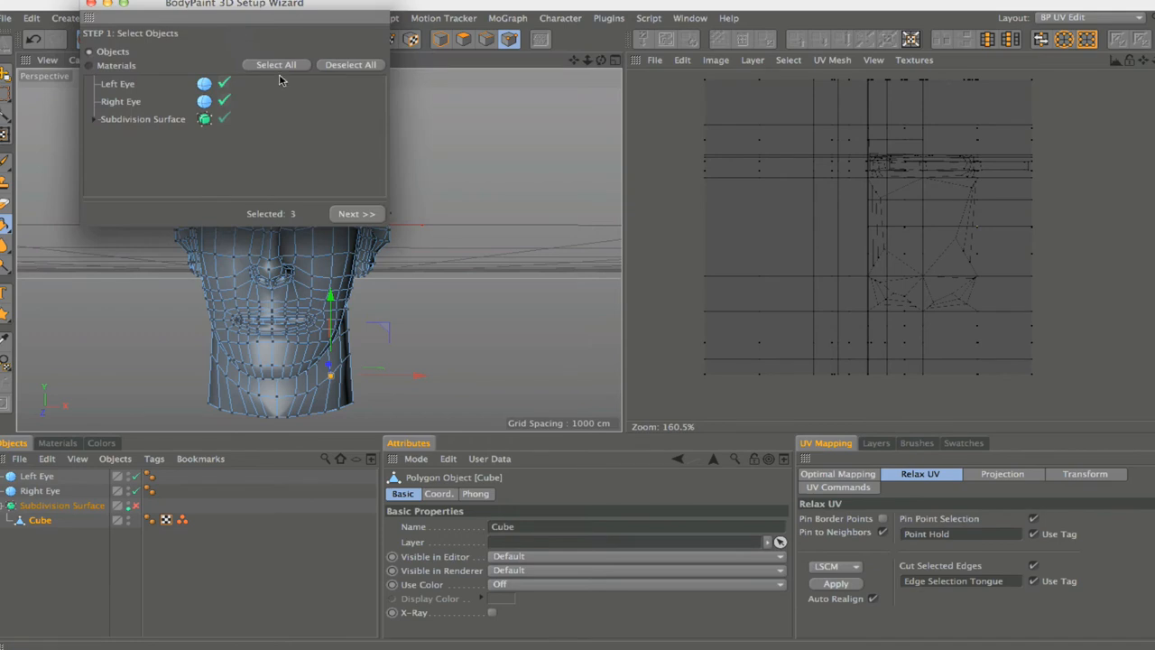
{"action": "left_click", "coordinate": [224, 83]}
{"action": "left_click", "coordinate": [224, 100]}
{"action": "left_click", "coordinate": [95, 119]}
{"action": "left_click", "coordinate": [226, 120]}
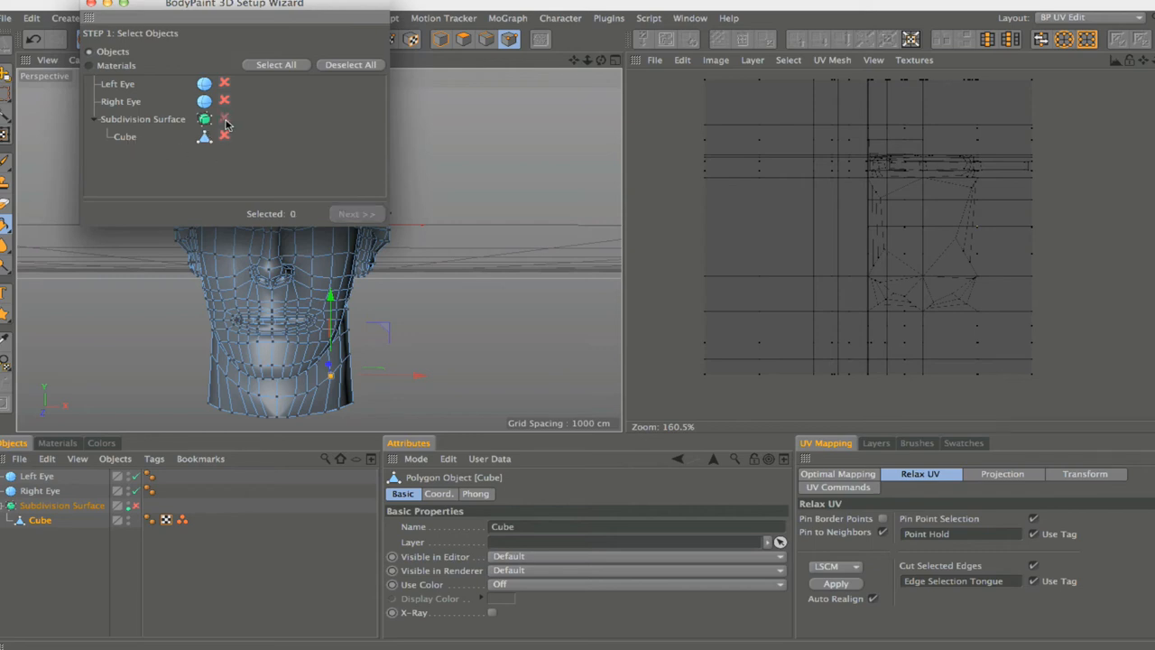
{"action": "left_click", "coordinate": [226, 135]}
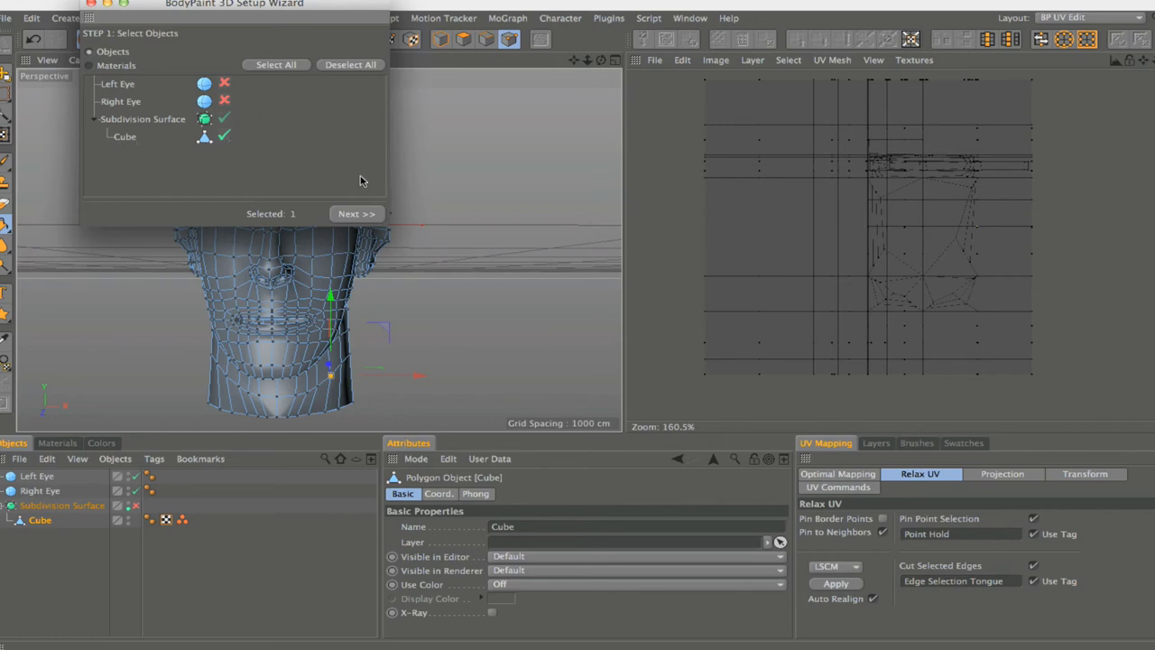
{"action": "left_click", "coordinate": [357, 220]}
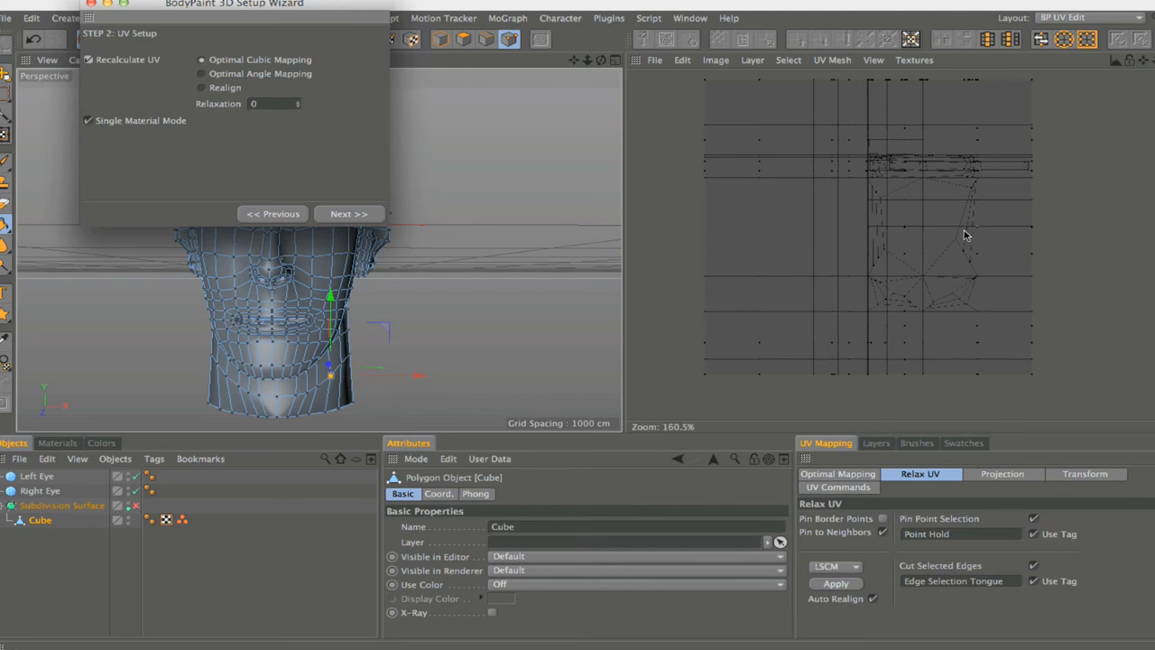
{"action": "left_click", "coordinate": [348, 214]}
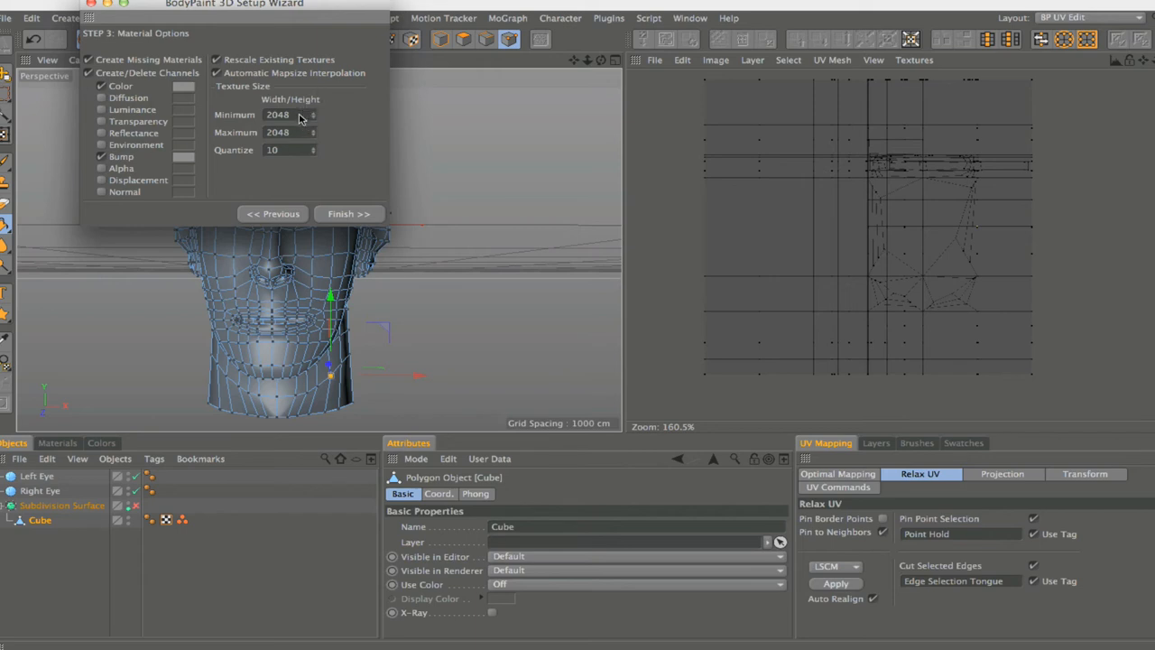
- Set the minimum and maximum texture size to 4096, then finish and close the setup wizard
{"action": "left_click_drag", "start_coordinate": [296, 118], "coordinate": [138, 136]}
{"action": "type", "text": "4096"}
{"action": "left_click", "coordinate": [302, 133]}
{"action": "type", "text": "4096"}
{"action": "left_click", "coordinate": [366, 217]}
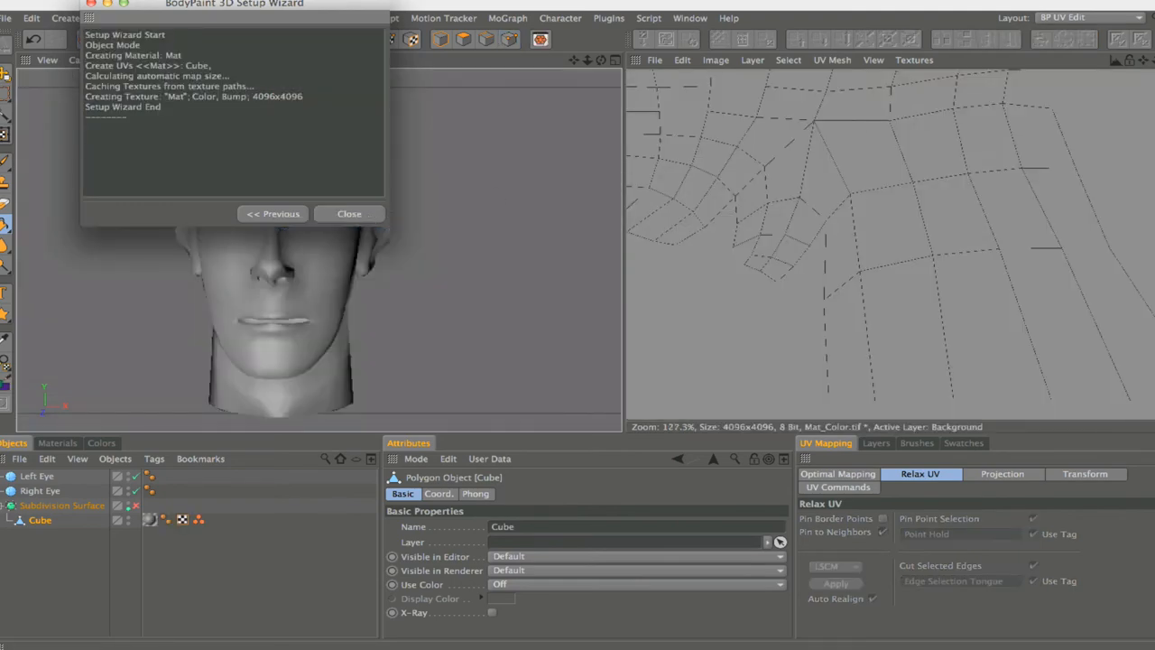
{"action": "mouse_move", "coordinate": [1154, 60]}
{"action": "left_mouse_down"}
{"action": "mouse_move", "coordinate": [1060, 60]}
{"action": "mouse_move", "coordinate": [1149, 61]}
{"action": "left_mouse_up"}
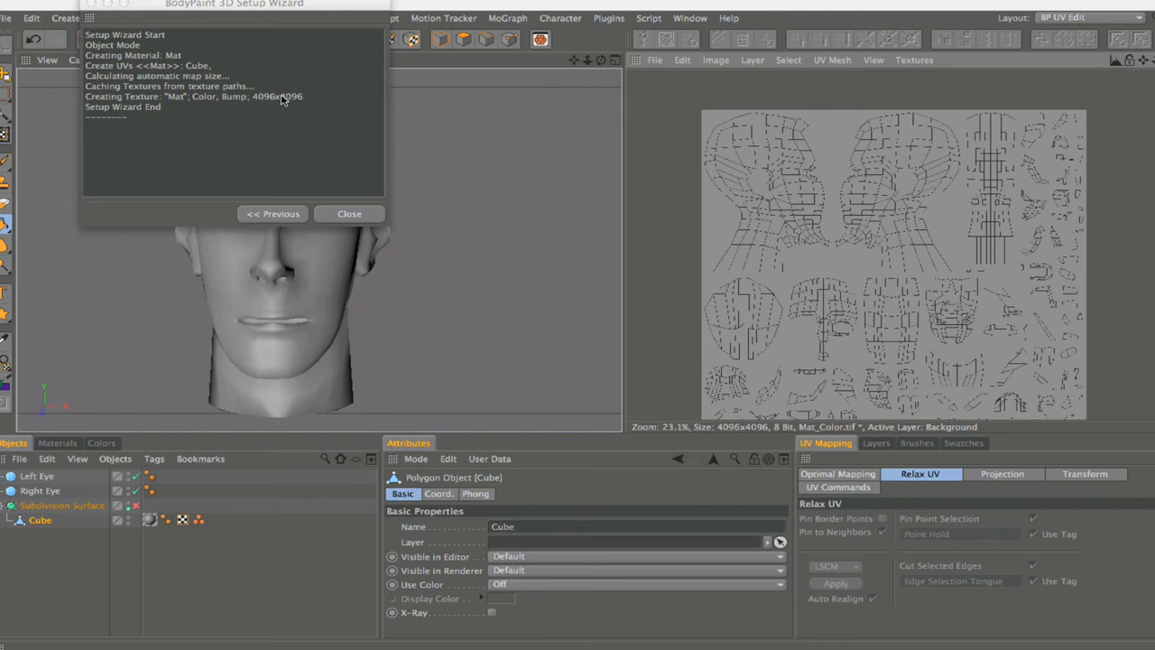
{"action": "left_click", "coordinate": [350, 215]}
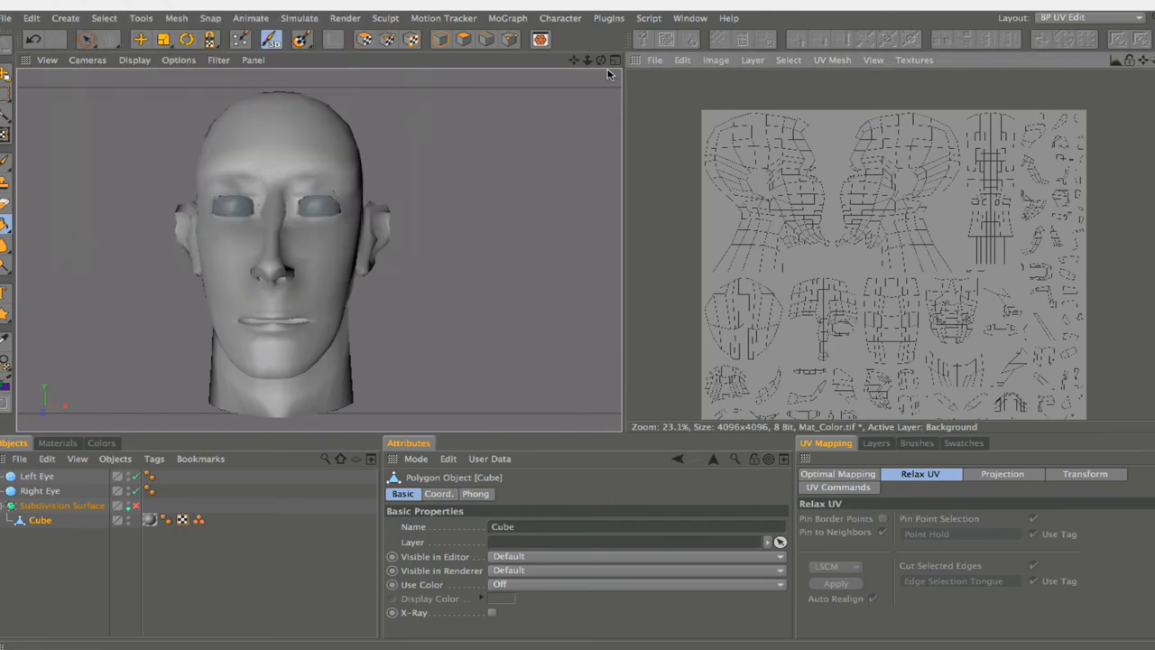
- In edge mode, use Path Selection to select a row of edges across the top of the forehead from side to side
{"action": "mouse_move", "coordinate": [601, 61]}
{"action": "left_mouse_down"}
{"action": "mouse_move", "coordinate": [767, 63]}
{"action": "mouse_move", "coordinate": [515, 65]}
{"action": "mouse_move", "coordinate": [609, 61]}
{"action": "mouse_move", "coordinate": [553, 56]}
{"action": "mouse_move", "coordinate": [573, 46]}
{"action": "mouse_move", "coordinate": [601, 56]}
{"action": "mouse_move", "coordinate": [591, 97]}
{"action": "mouse_move", "coordinate": [570, 85]}
{"action": "mouse_move", "coordinate": [604, 67]}
{"action": "left_mouse_up"}
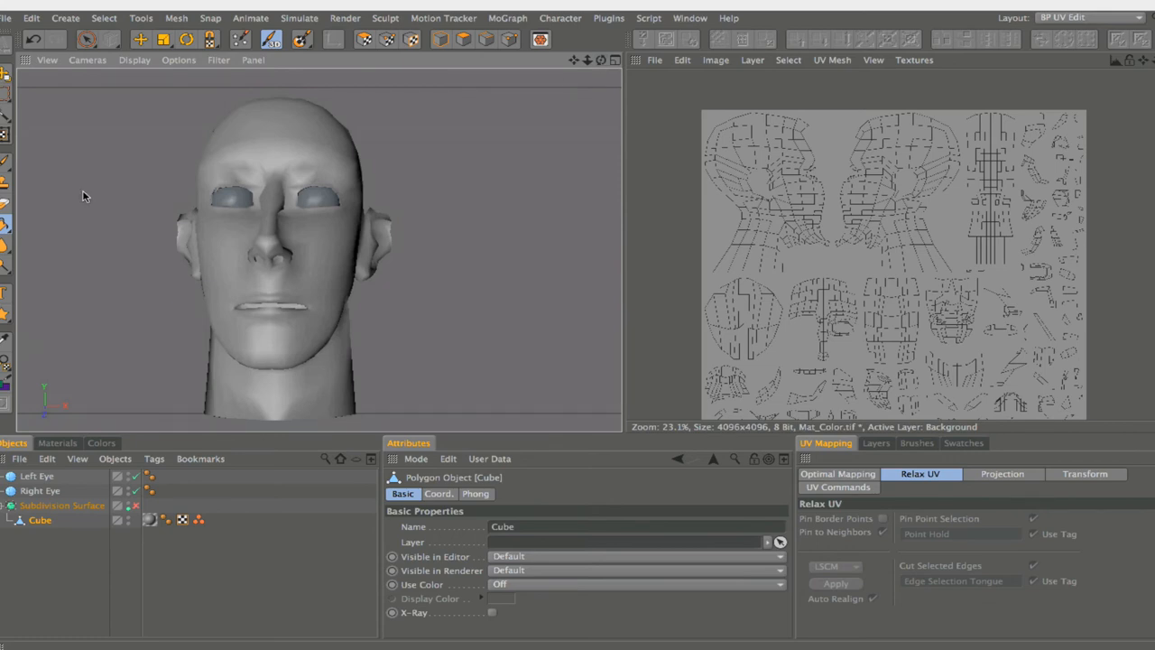
{"action": "left_click", "coordinate": [486, 39]}
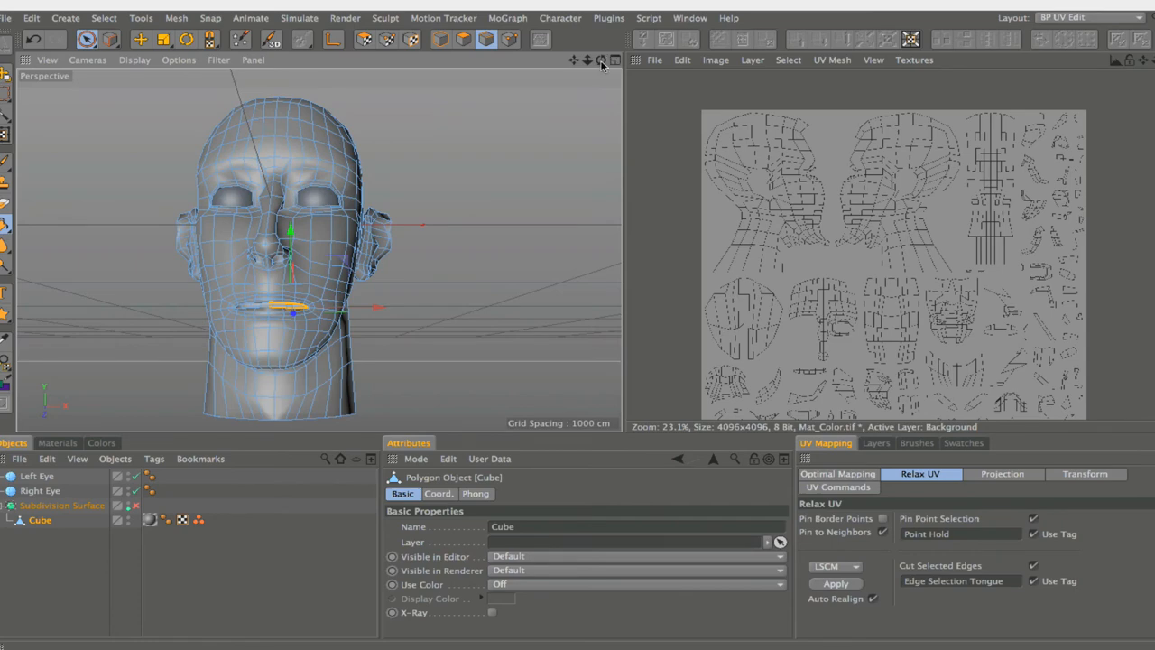
{"action": "left_click_drag", "start_coordinate": [602, 60], "coordinate": [557, 49]}
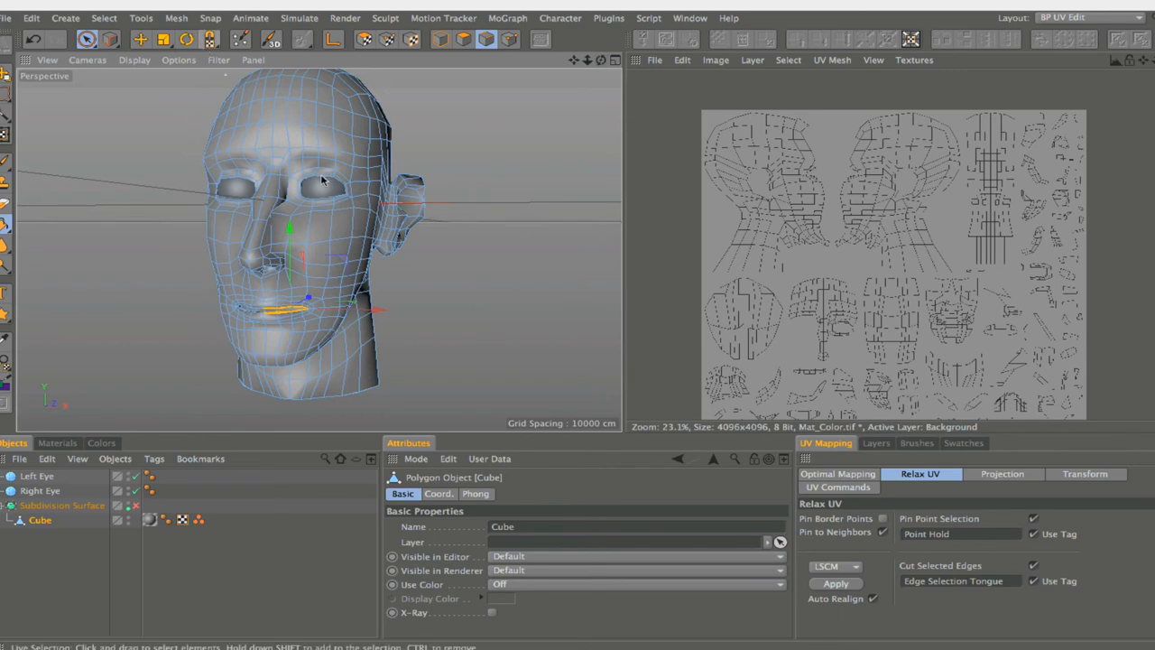
{"action": "key", "text": "v"}
{"action": "mouse_move", "coordinate": [378, 182]}
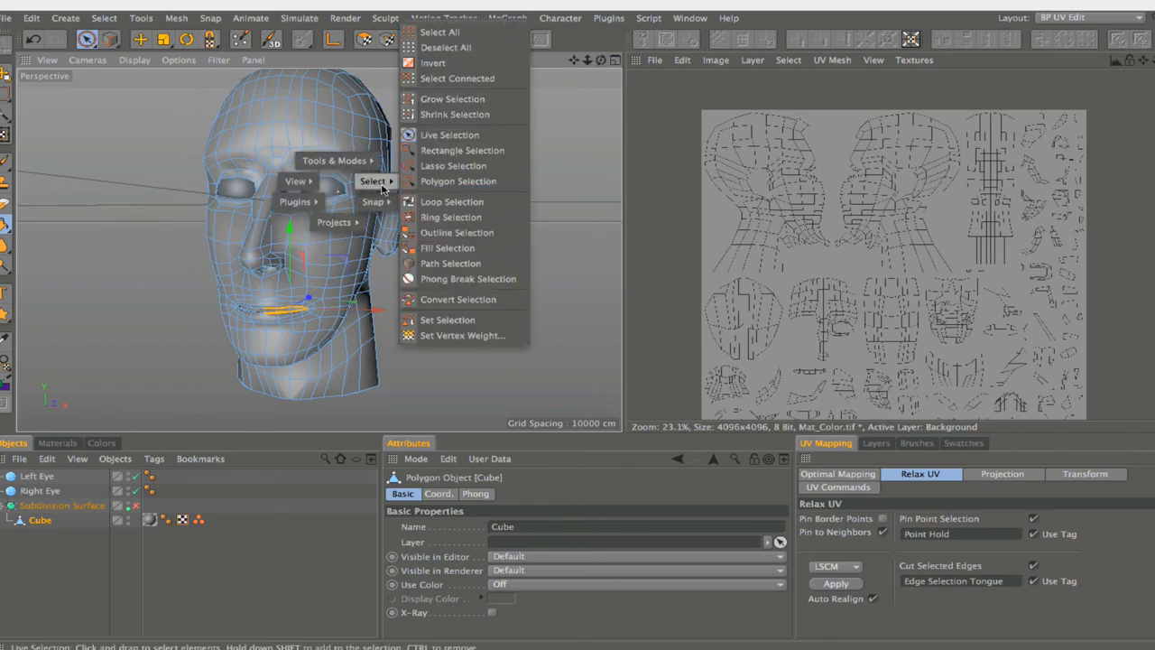
{"action": "left_click", "coordinate": [455, 264]}
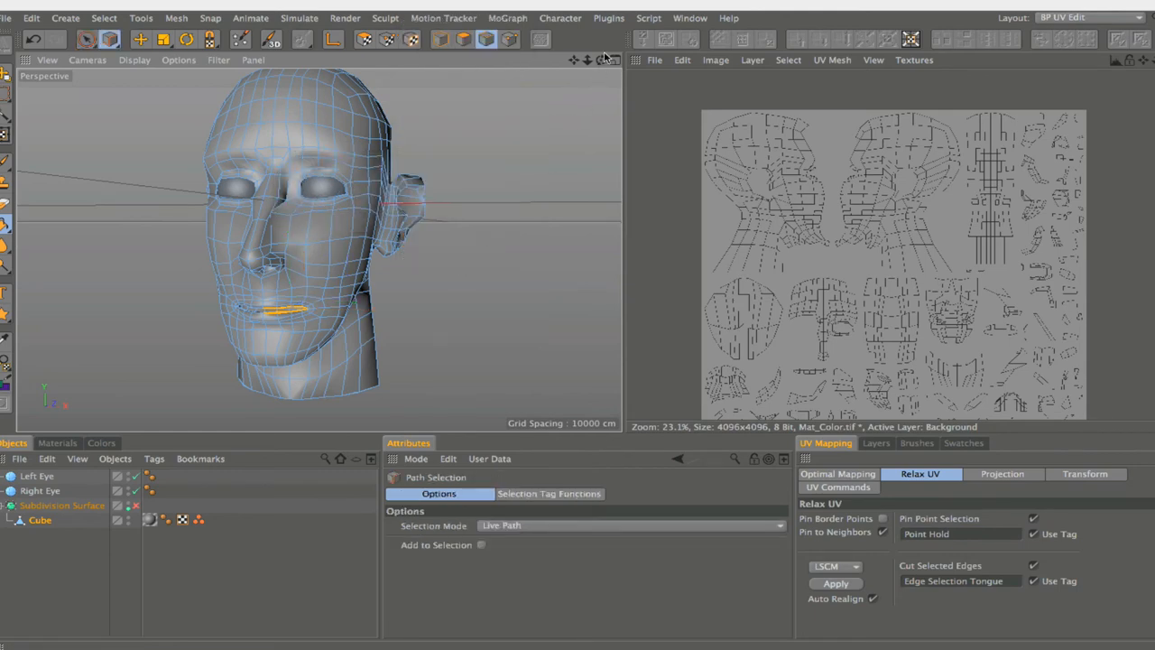
{"action": "left_click_drag", "start_coordinate": [602, 59], "coordinate": [587, 179]}
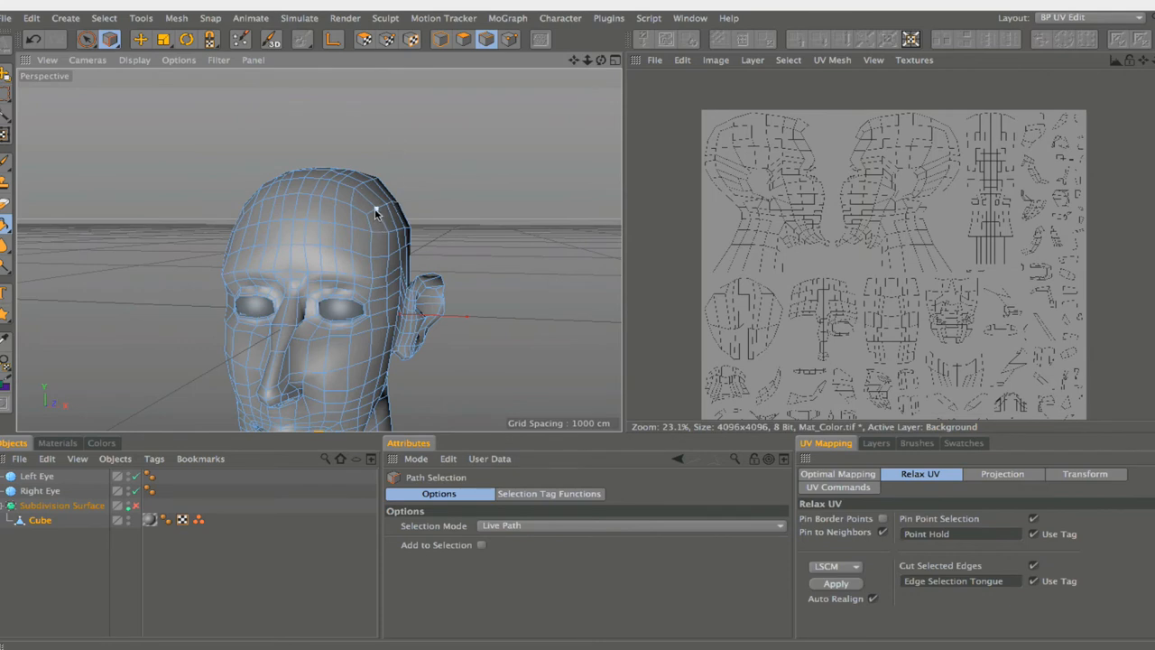
{"action": "mouse_move", "coordinate": [379, 208]}
{"action": "left_mouse_down"}
{"action": "mouse_move", "coordinate": [325, 178]}
{"action": "mouse_move", "coordinate": [352, 193]}
{"action": "left_mouse_up"}
{"action": "key", "text": "ctrl+z"}
{"action": "mouse_move", "coordinate": [380, 215]}
{"action": "left_mouse_down"}
{"action": "mouse_move", "coordinate": [358, 191]}
{"action": "mouse_move", "coordinate": [334, 196]}
{"action": "mouse_move", "coordinate": [338, 184]}
{"action": "mouse_move", "coordinate": [322, 175]}
{"action": "mouse_move", "coordinate": [298, 172]}
{"action": "mouse_move", "coordinate": [281, 177]}
{"action": "mouse_move", "coordinate": [294, 184]}
{"action": "mouse_move", "coordinate": [255, 195]}
{"action": "left_mouse_up"}
{"action": "left_click_drag", "start_coordinate": [602, 61], "coordinate": [316, 188]}
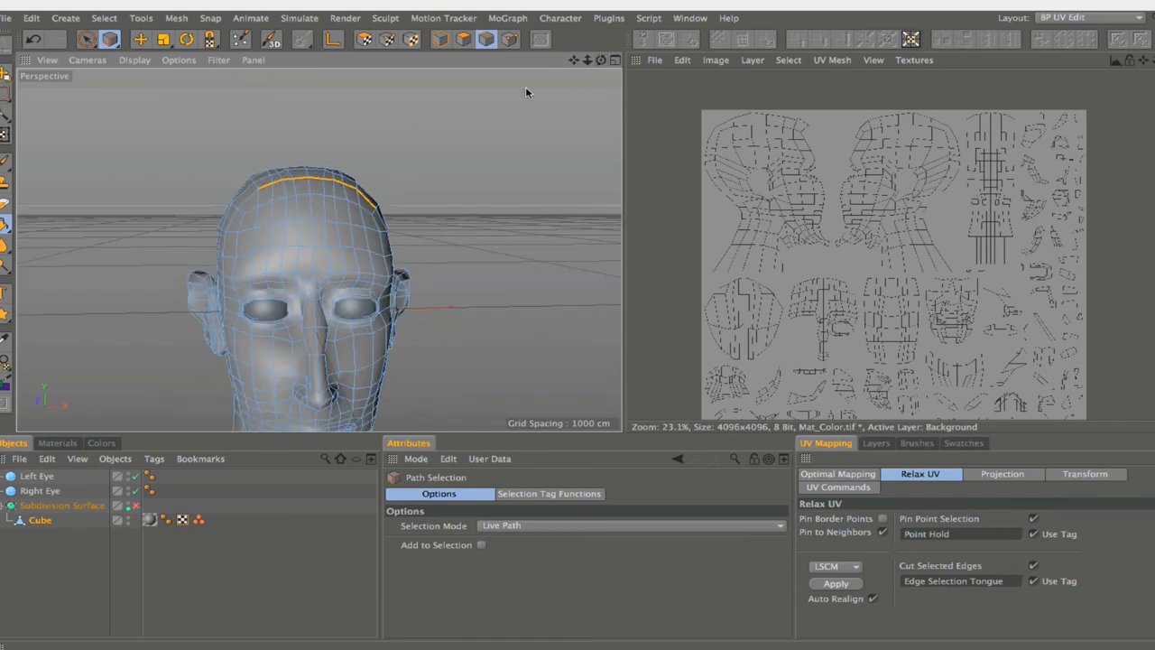
{"action": "left_click_drag", "start_coordinate": [257, 191], "coordinate": [237, 208], "text": "shift"}
- Extend the edge selection from the middle of the forehead row over the crown and down the back to the neck's base
{"action": "left_click_drag", "start_coordinate": [600, 60], "coordinate": [307, 192]}
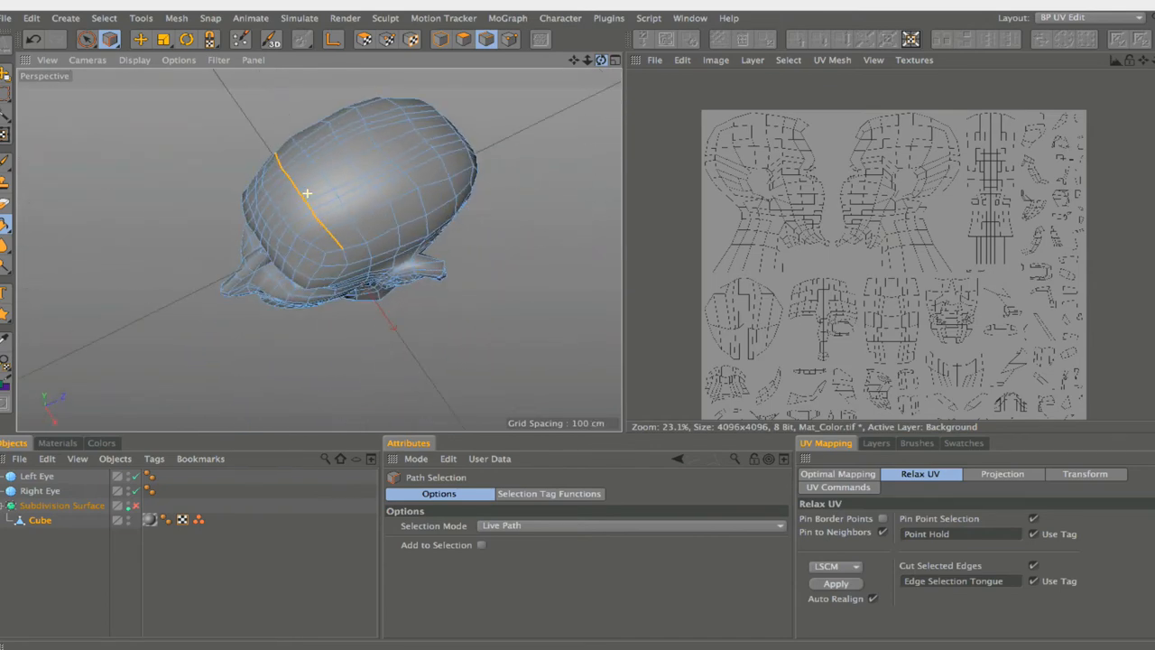
{"action": "left_click_drag", "start_coordinate": [307, 192], "coordinate": [600, 61]}
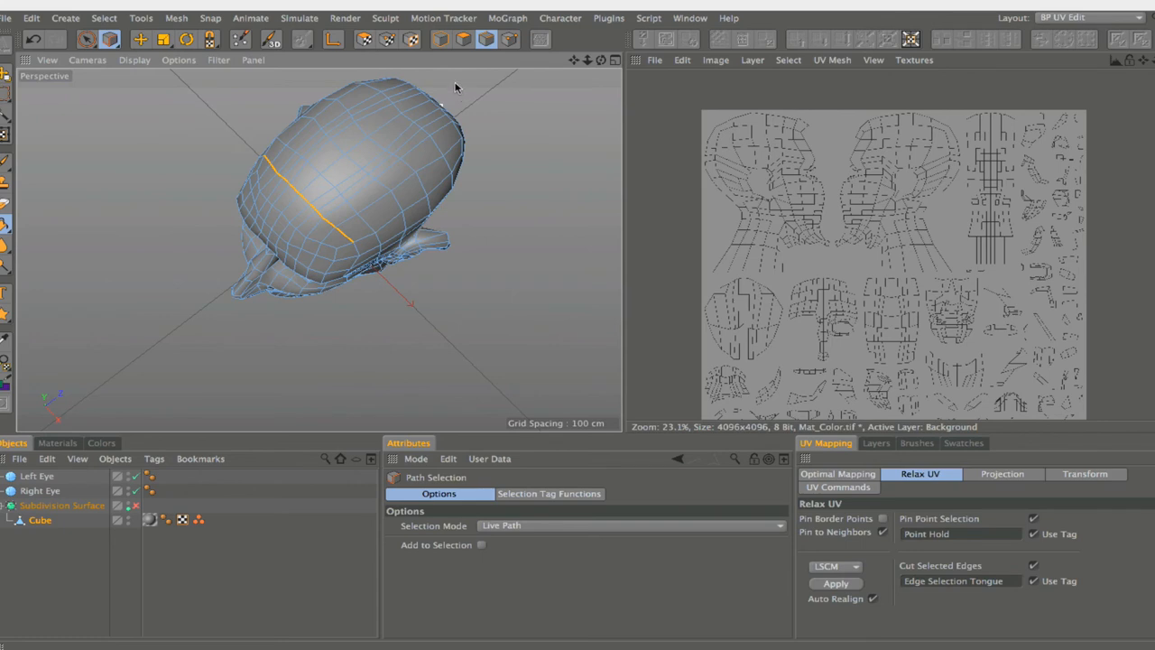
{"action": "mouse_move", "coordinate": [302, 197]}
{"action": "left_mouse_down"}
{"action": "mouse_move", "coordinate": [433, 103]}
{"action": "mouse_move", "coordinate": [354, 142]}
{"action": "mouse_move", "coordinate": [401, 133]}
{"action": "mouse_move", "coordinate": [410, 147]}
{"action": "mouse_move", "coordinate": [380, 154]}
{"action": "mouse_move", "coordinate": [397, 122]}
{"action": "mouse_move", "coordinate": [431, 105]}
{"action": "left_mouse_up"}
{"action": "left_click_drag", "start_coordinate": [426, 101], "coordinate": [282, 36], "text": "alt"}
{"action": "left_click_drag", "start_coordinate": [427, 111], "coordinate": [421, 400]}
{"action": "left_click_drag", "start_coordinate": [601, 59], "coordinate": [547, 1]}
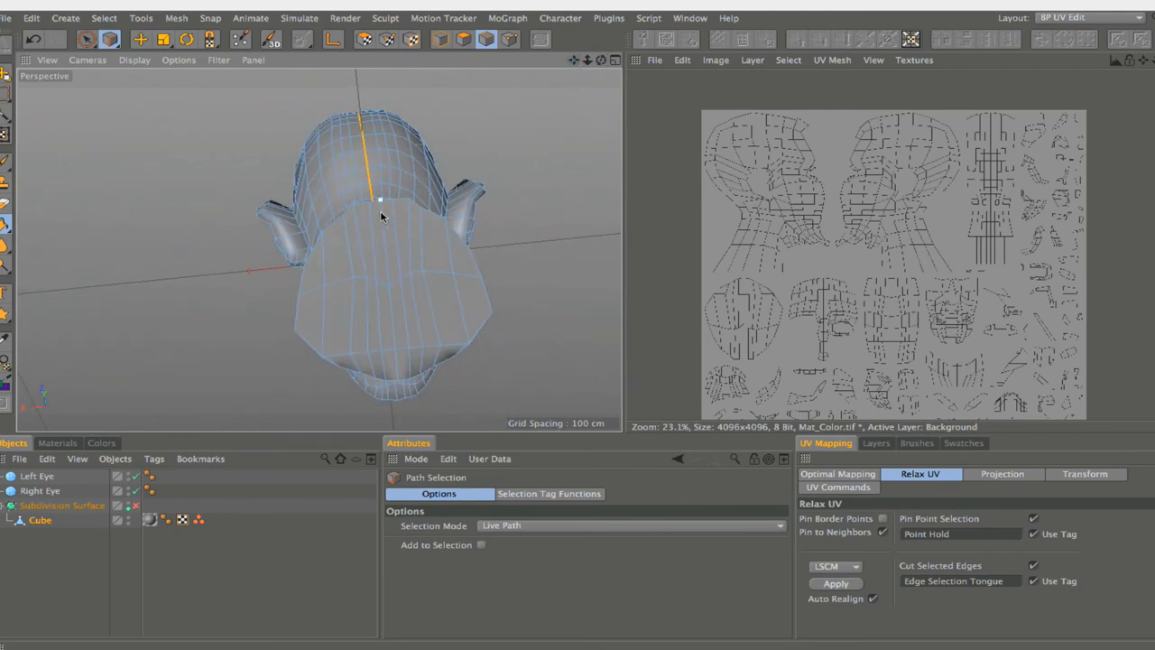
{"action": "left_click_drag", "start_coordinate": [380, 210], "coordinate": [396, 381]}
{"action": "left_click_drag", "start_coordinate": [604, 61], "coordinate": [479, 253]}
{"action": "left_click_drag", "start_coordinate": [364, 137], "coordinate": [365, 138]}
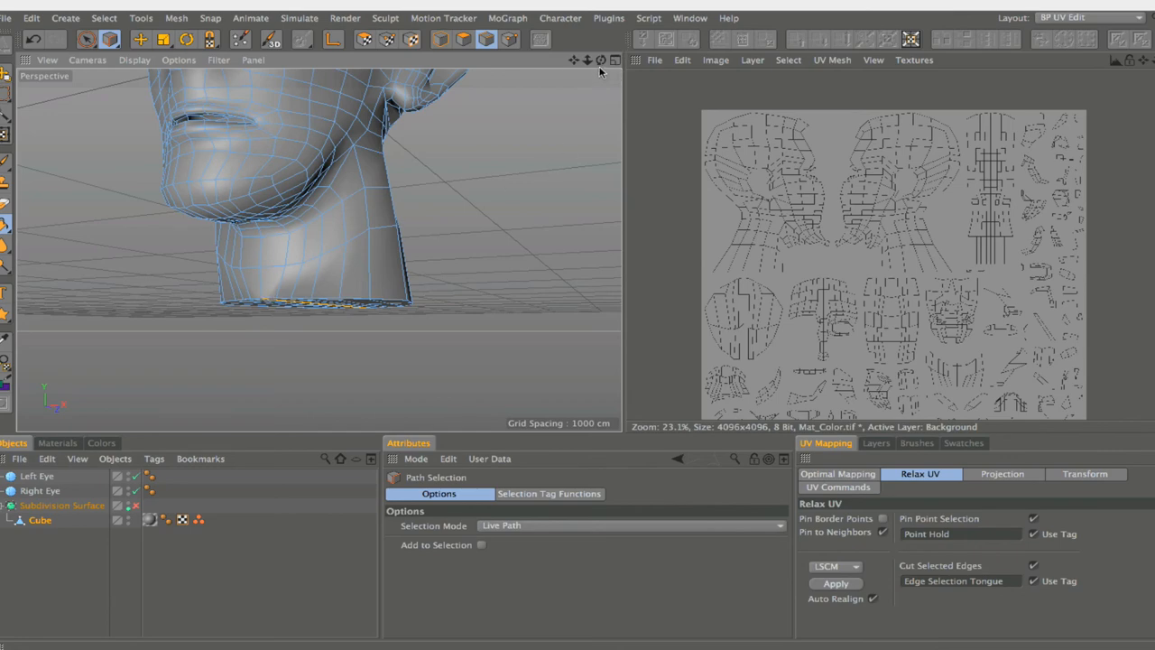
{"action": "left_click_drag", "start_coordinate": [601, 60], "coordinate": [364, 137]}
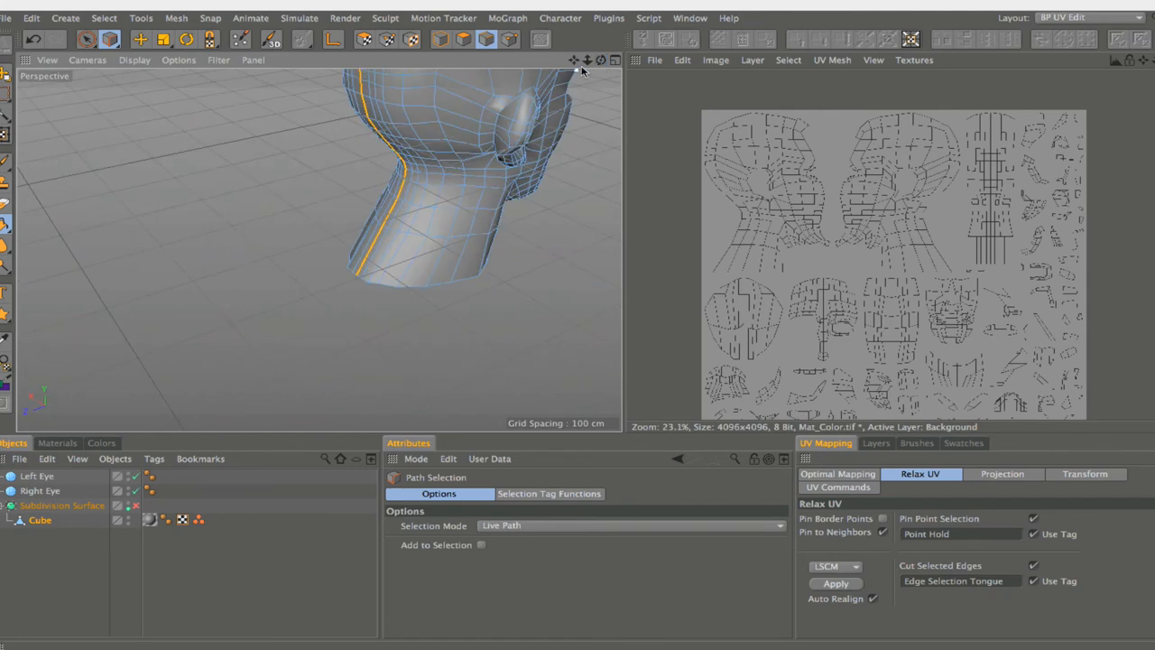
{"action": "left_click_drag", "start_coordinate": [587, 60], "coordinate": [319, 251]}
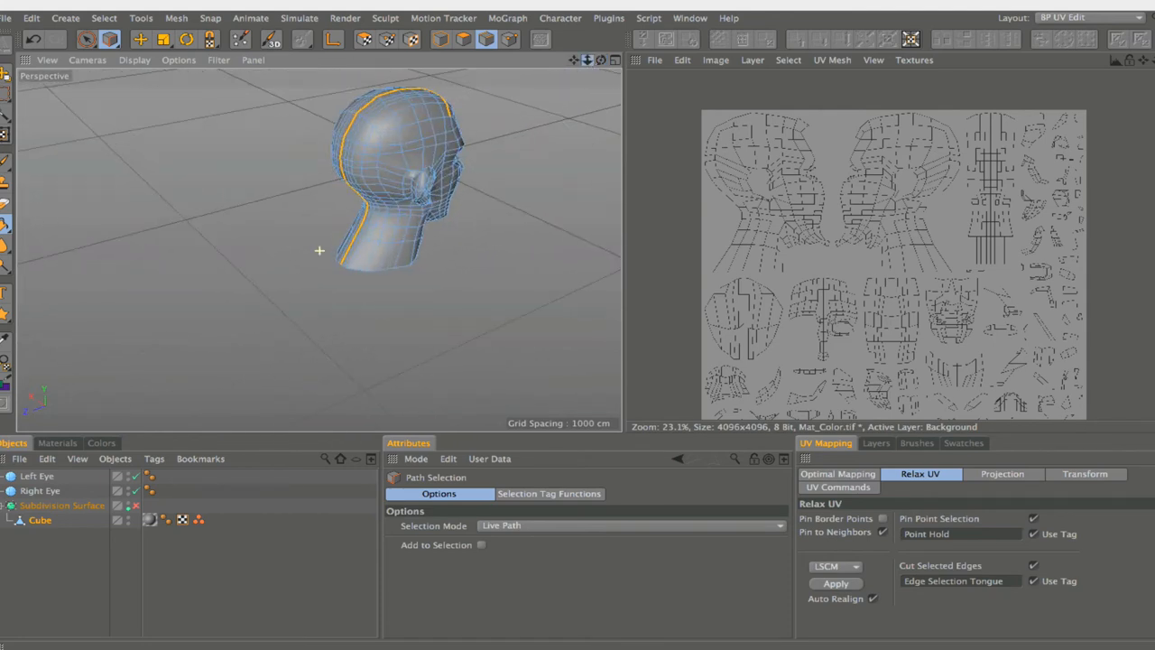
{"action": "left_click_drag", "start_coordinate": [601, 60], "coordinate": [343, 190]}
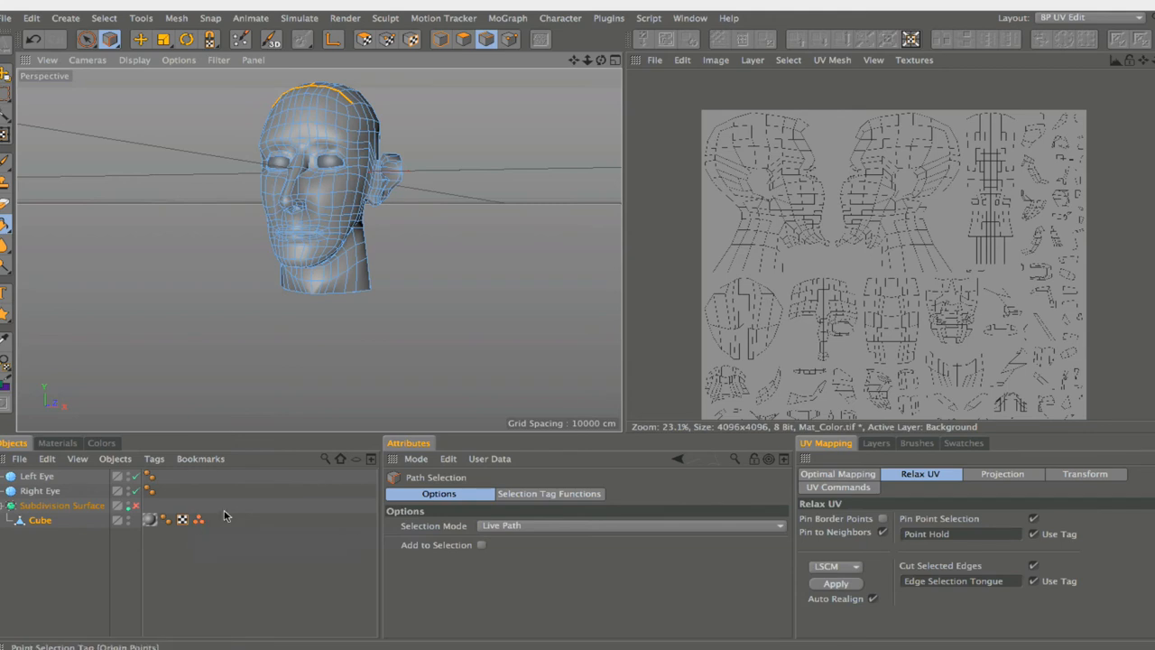
- Store the Cube's selected seam edges in an edge selection tag with Set Selection
{"action": "left_click", "coordinate": [229, 563]}
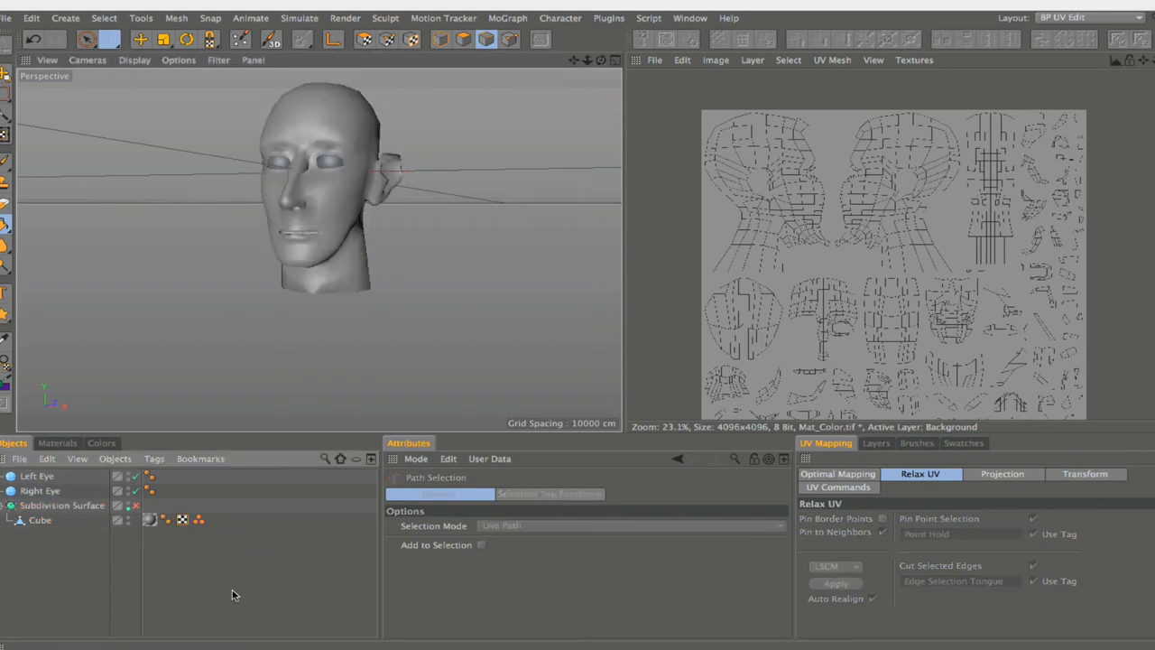
{"action": "left_click", "coordinate": [50, 529]}
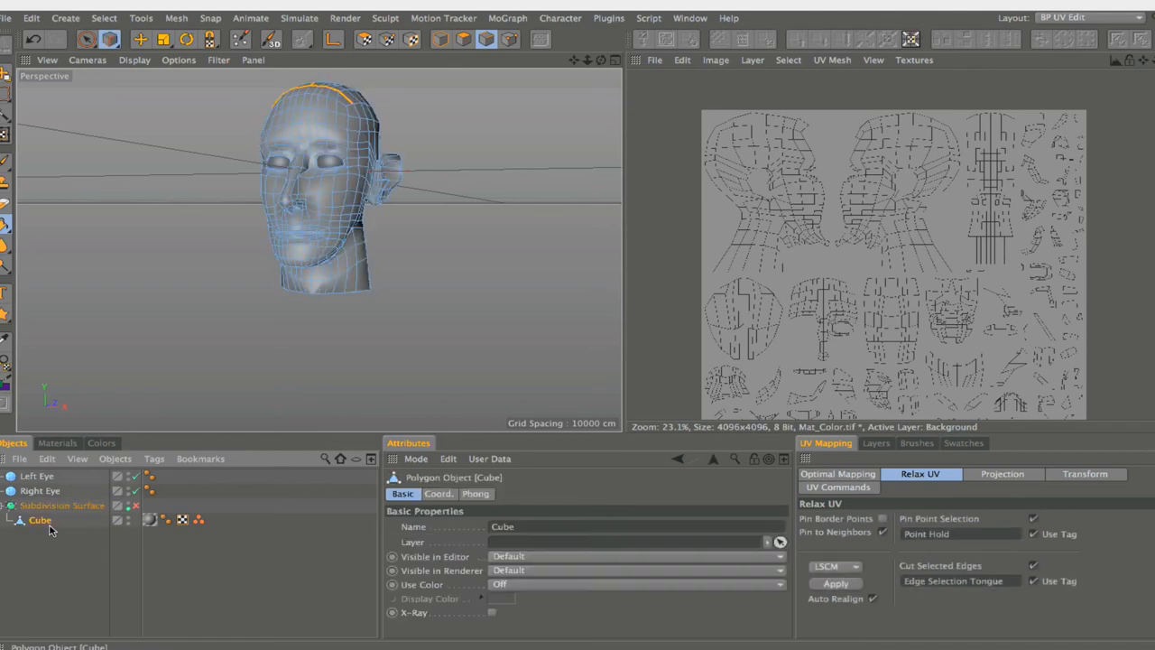
{"action": "left_click", "coordinate": [104, 19]}
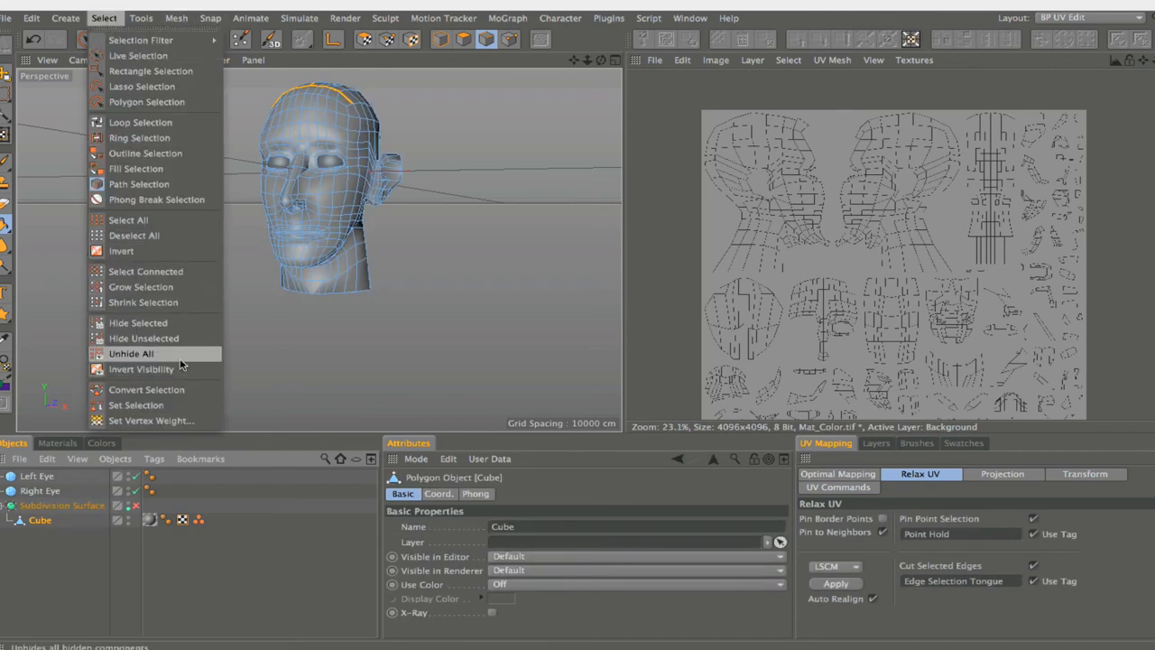
{"action": "left_click", "coordinate": [177, 405]}
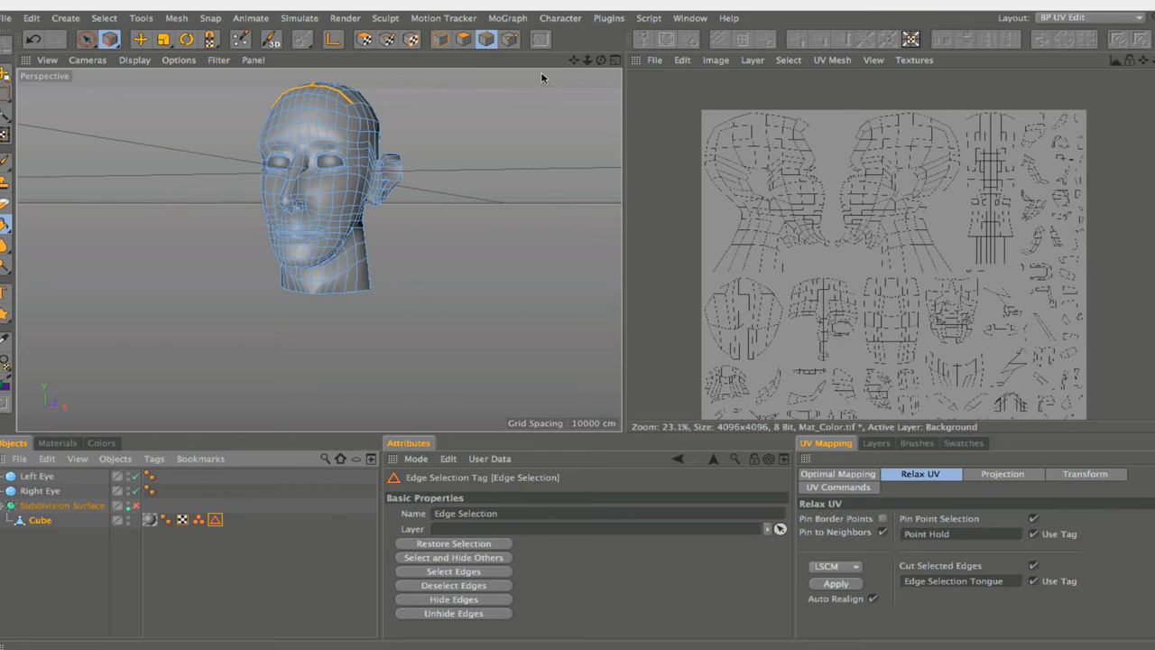
- Restore the point selection saved in the Cube's Origin Points tag
{"action": "double_click", "coordinate": [202, 521]}
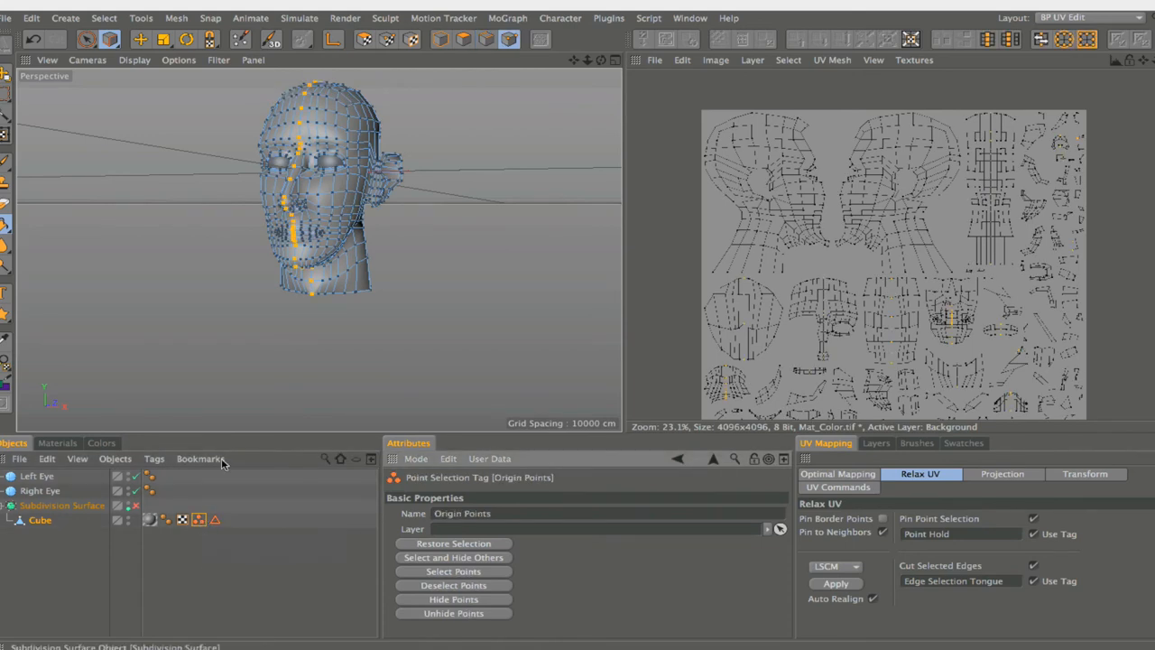
{"action": "left_click_drag", "start_coordinate": [601, 59], "coordinate": [523, 68]}
{"action": "left_click_drag", "start_coordinate": [343, 189], "coordinate": [342, 262]}
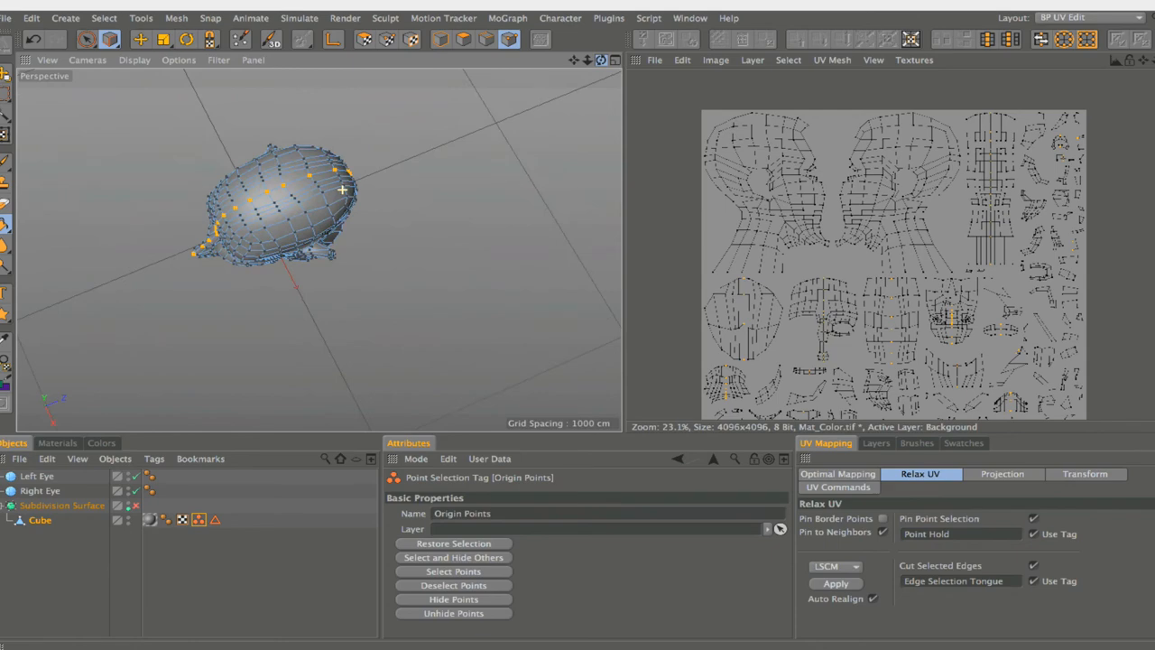
{"action": "left_click_drag", "start_coordinate": [342, 190], "coordinate": [385, 160], "text": "alt"}
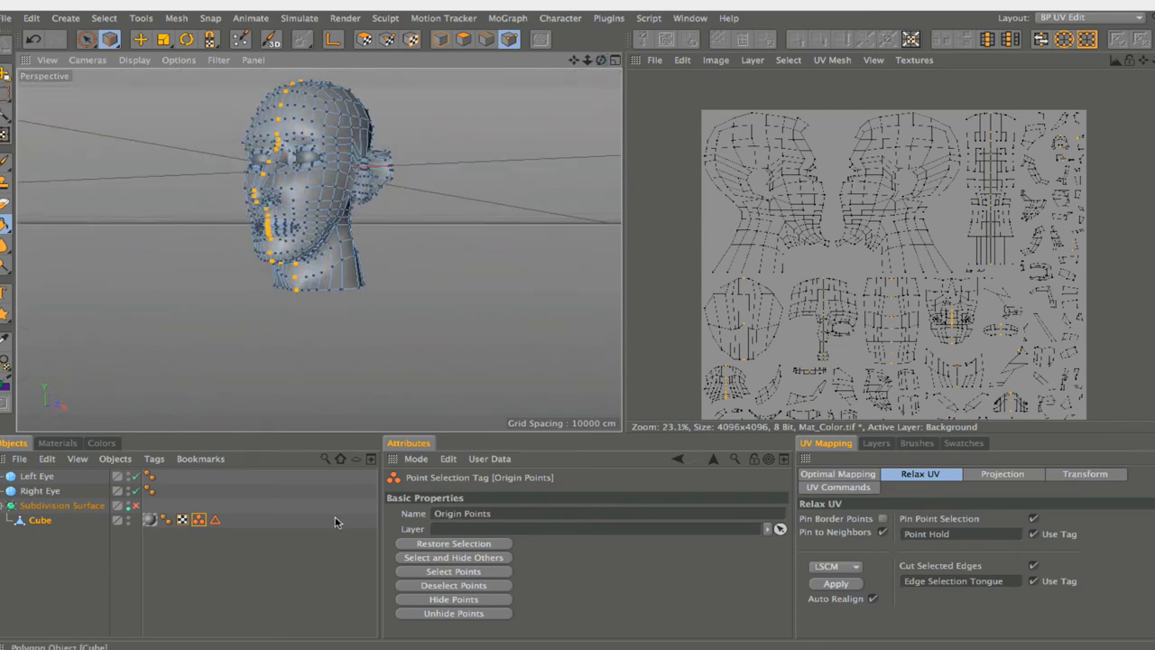
{"action": "left_click", "coordinate": [253, 549]}
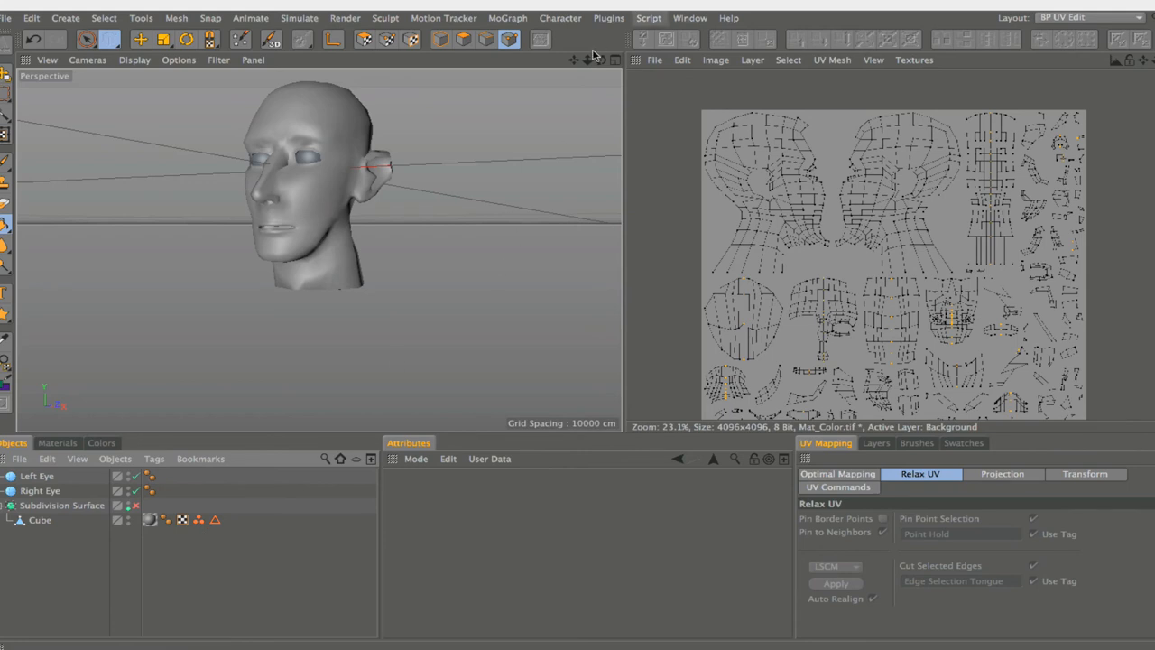
- With Live Selection, select four face points on the Cube: one on each cheek, one on the chin, one between the brows
{"action": "left_click_drag", "start_coordinate": [588, 60], "coordinate": [634, 61]}
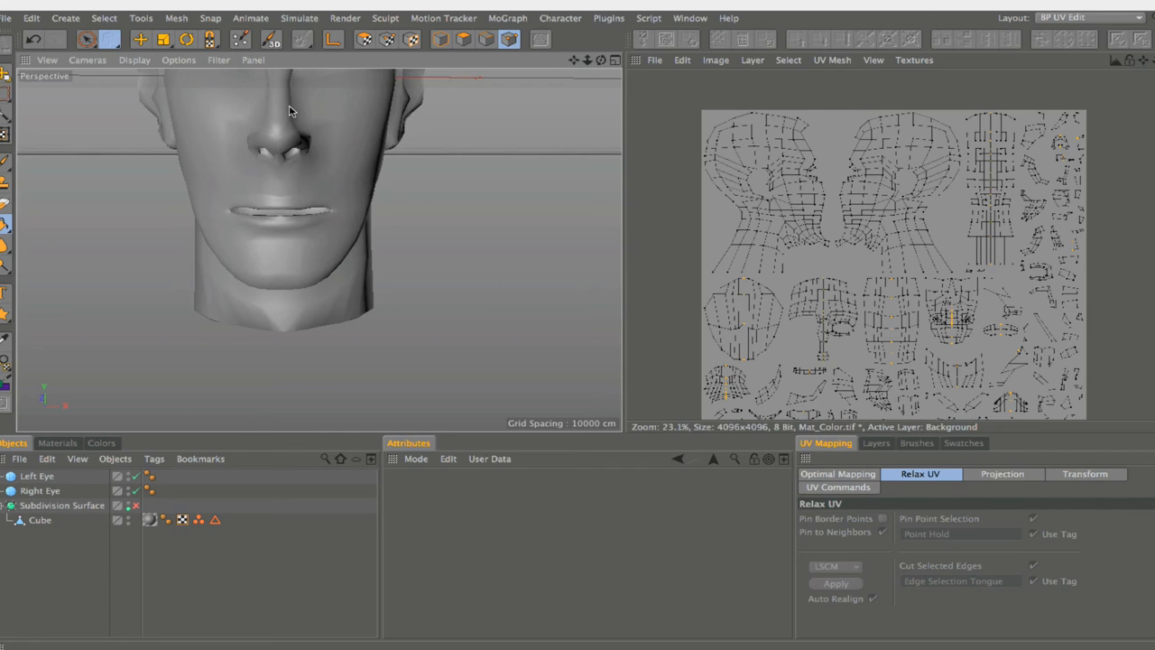
{"action": "left_click", "coordinate": [39, 520]}
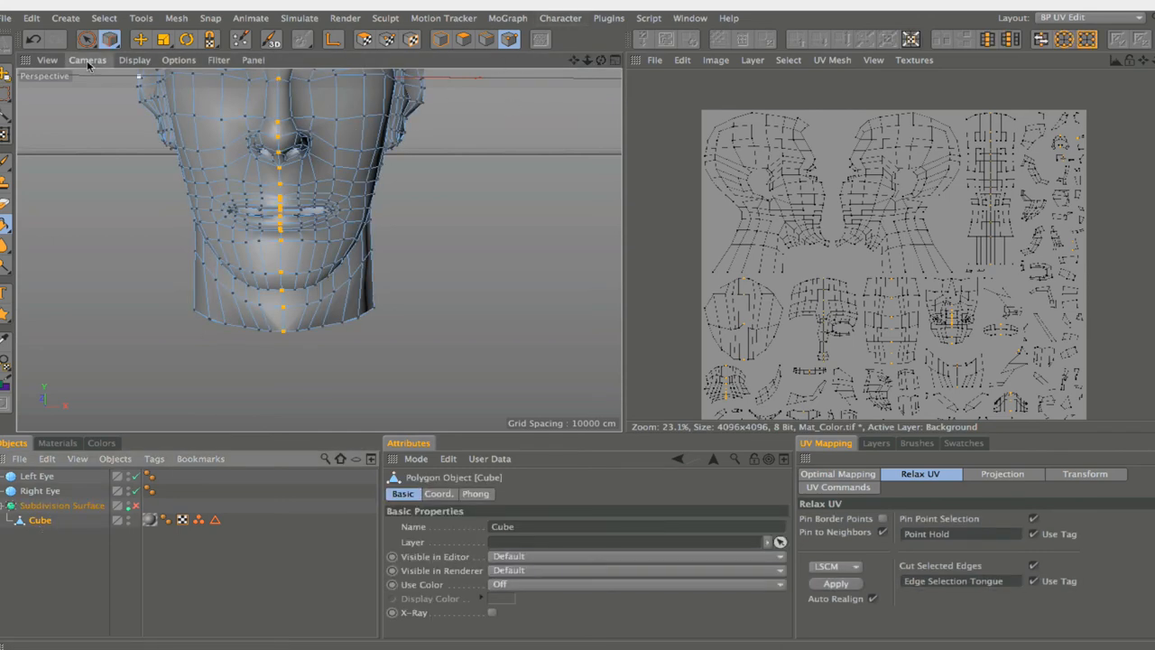
{"action": "left_click", "coordinate": [88, 36]}
{"action": "left_click", "coordinate": [90, 177]}
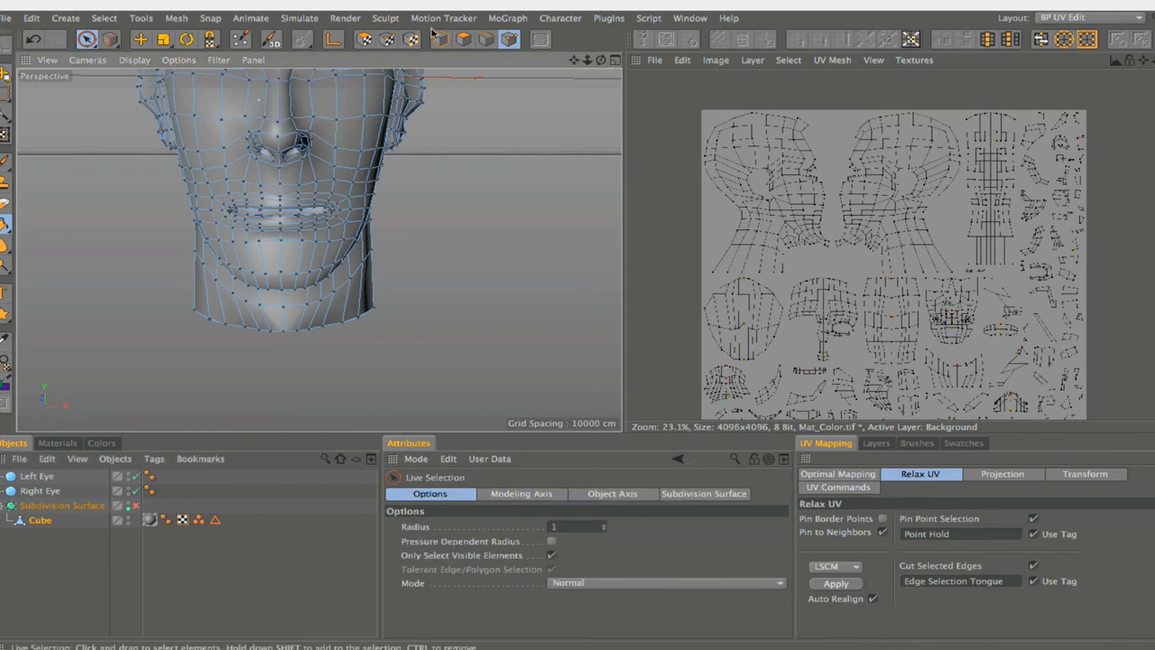
{"action": "left_click_drag", "start_coordinate": [574, 61], "coordinate": [574, 154]}
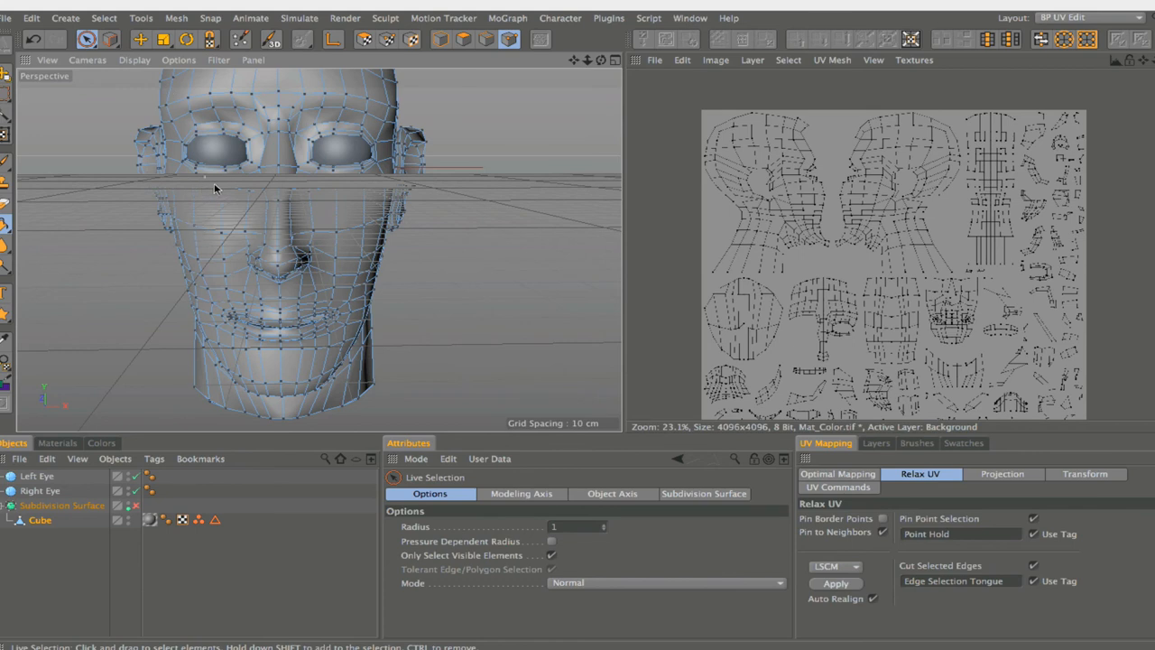
{"action": "left_click", "coordinate": [195, 227]}
{"action": "left_click", "coordinate": [366, 225], "text": "shift"}
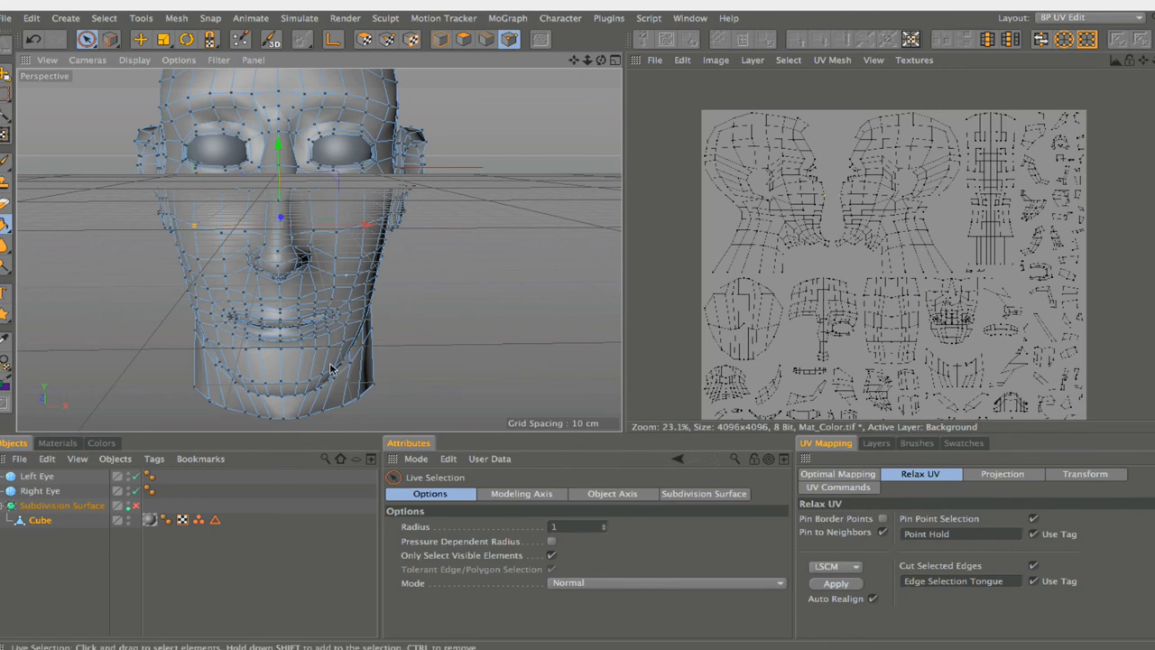
{"action": "left_click", "coordinate": [282, 383], "text": "shift"}
{"action": "left_click", "coordinate": [279, 107], "text": "shift"}
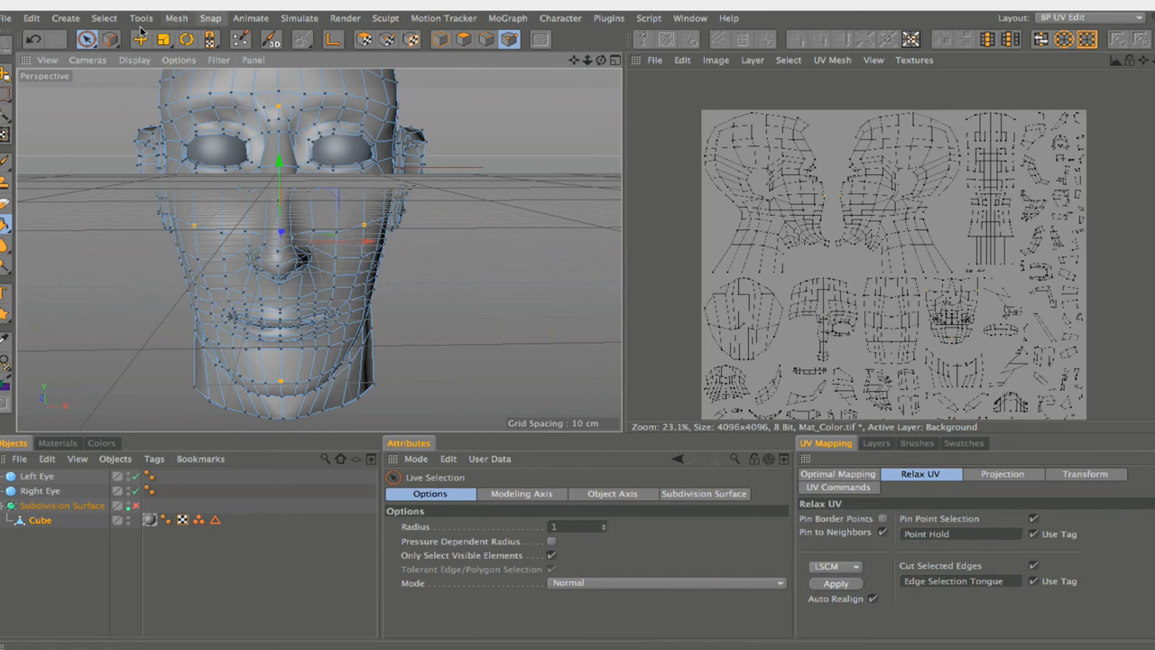
- Store the four face points in a point selection tag with Set Selection and name it Pin Points
{"action": "left_click", "coordinate": [102, 18]}
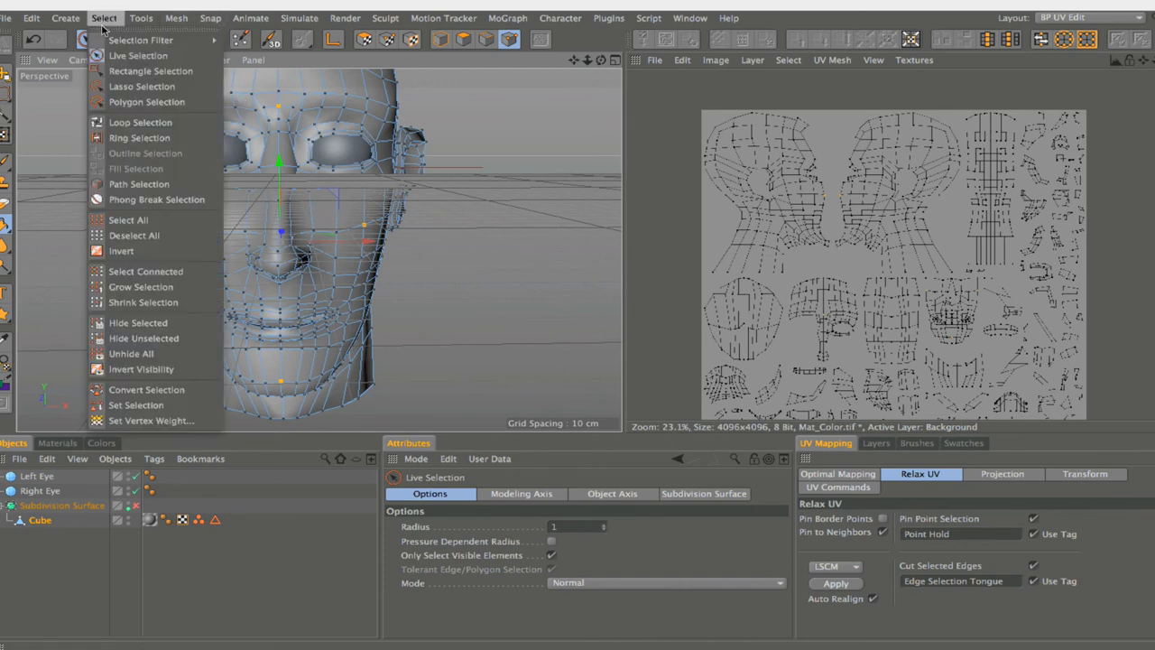
{"action": "left_click", "coordinate": [164, 408]}
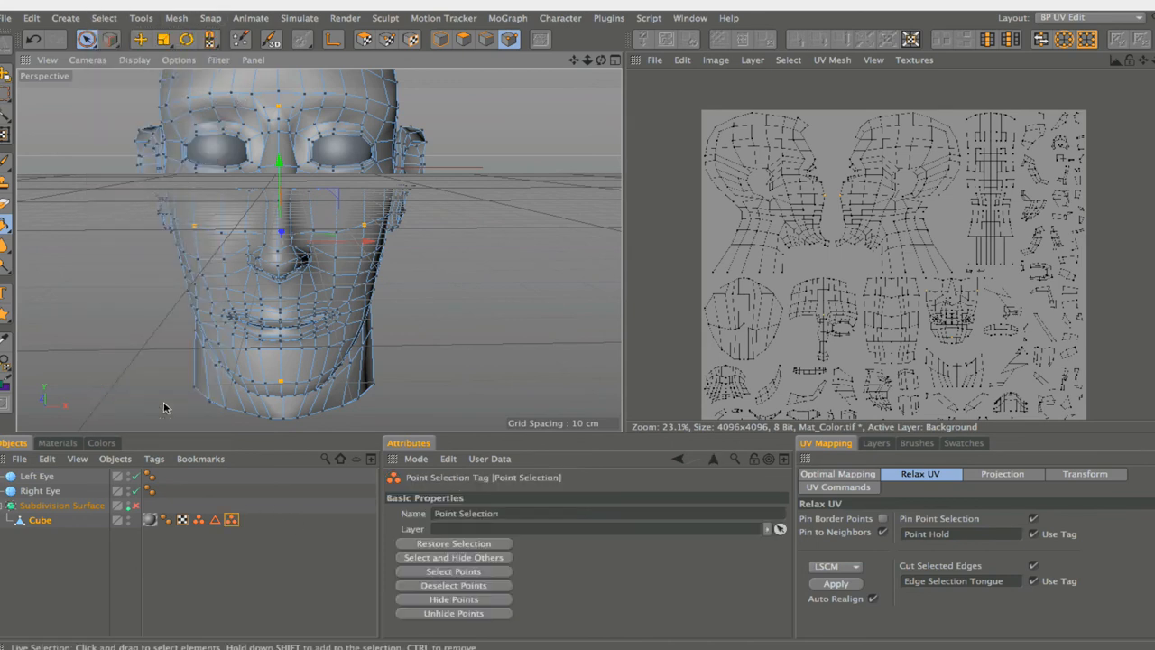
{"action": "left_click", "coordinate": [520, 512]}
{"action": "left_click_drag", "start_coordinate": [520, 512], "coordinate": [457, 512]}
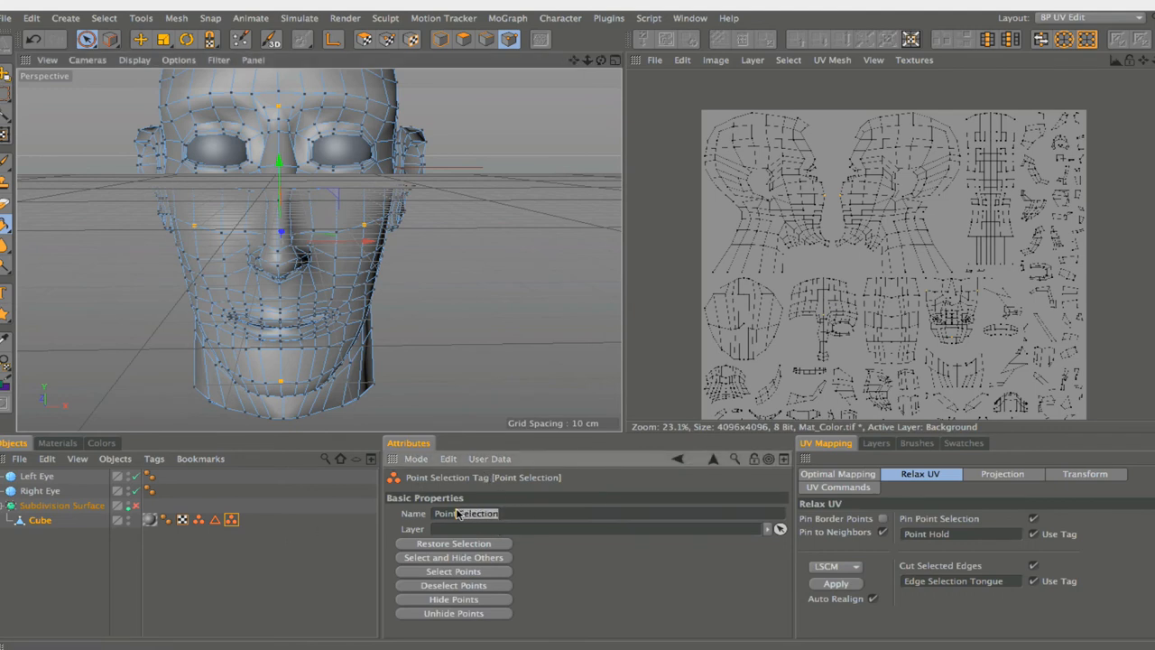
{"action": "key", "text": "BackSpace"}
{"action": "type", "text": "Pin Point"}
{"action": "left_click", "coordinate": [486, 517]}
{"action": "left_click", "coordinate": [566, 566]}
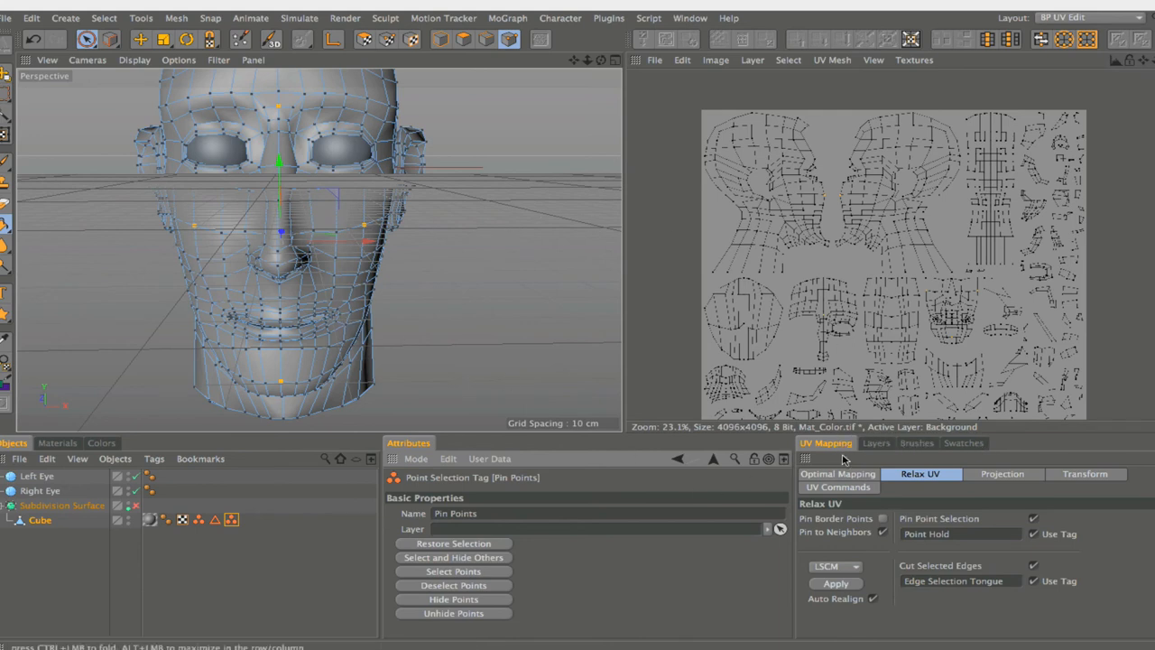
{"action": "left_click", "coordinate": [877, 444]}
{"action": "left_click", "coordinate": [917, 443]}
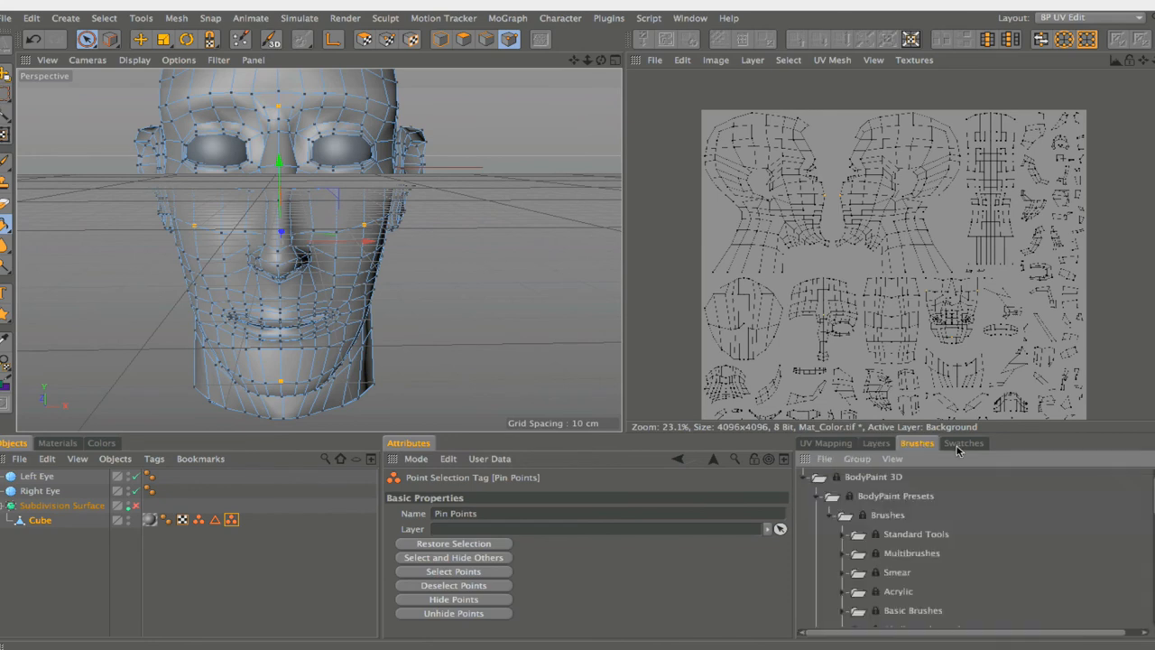
{"action": "left_click", "coordinate": [963, 443]}
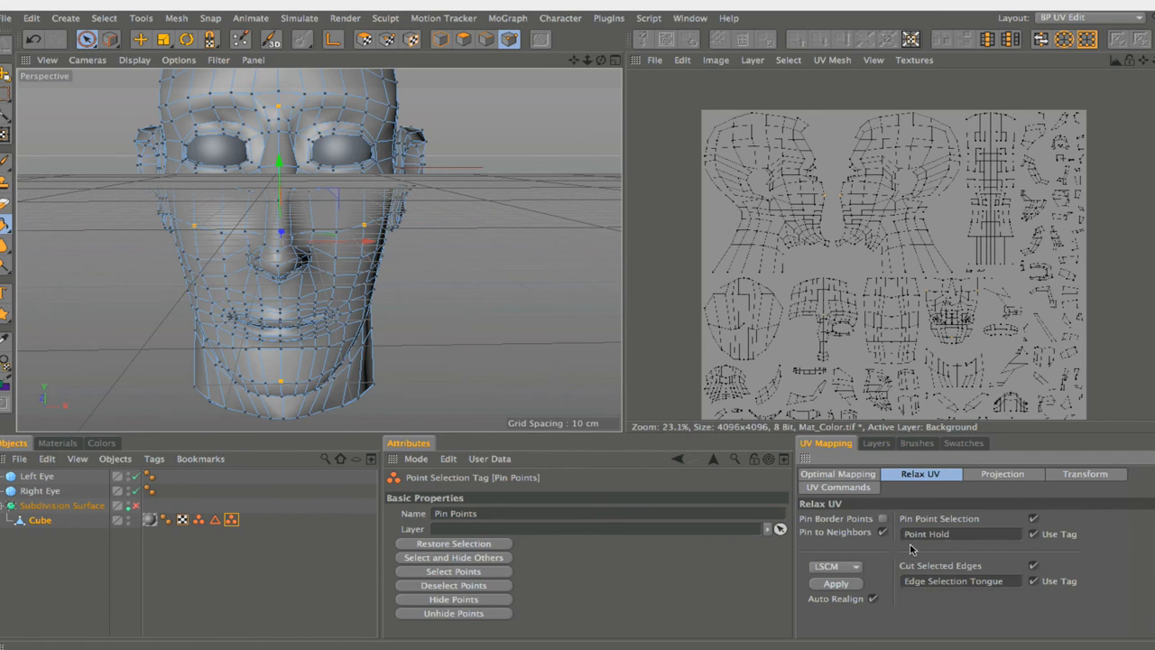
- Clear the old tag names from the Relax UV settings for Pin Point Selection and Cut Selected Edges
{"action": "left_click", "coordinate": [963, 535]}
{"action": "key", "text": "BackSpace"}
{"action": "left_click_drag", "start_coordinate": [1015, 585], "coordinate": [950, 583]}
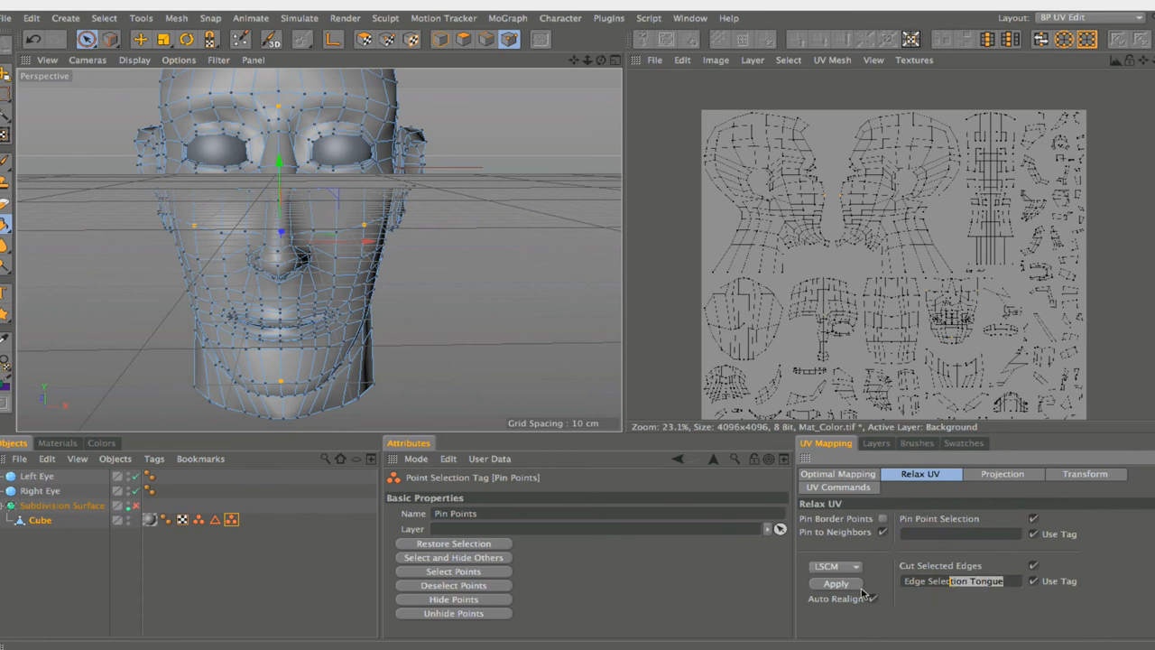
{"action": "left_click_drag", "start_coordinate": [862, 593], "coordinate": [820, 592]}
{"action": "key", "text": "BackSpace"}
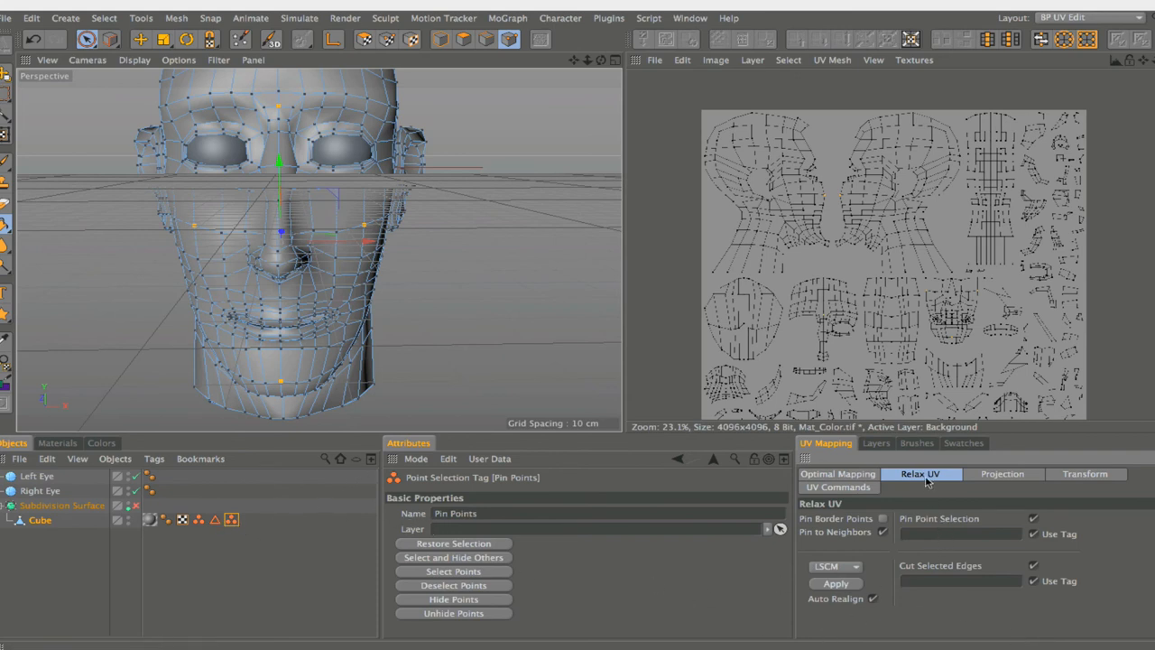
- Review the Optimal Mapping, Relax UV, Projection, Transform and UV Commands options for UV mapping
{"action": "left_click", "coordinate": [860, 475]}
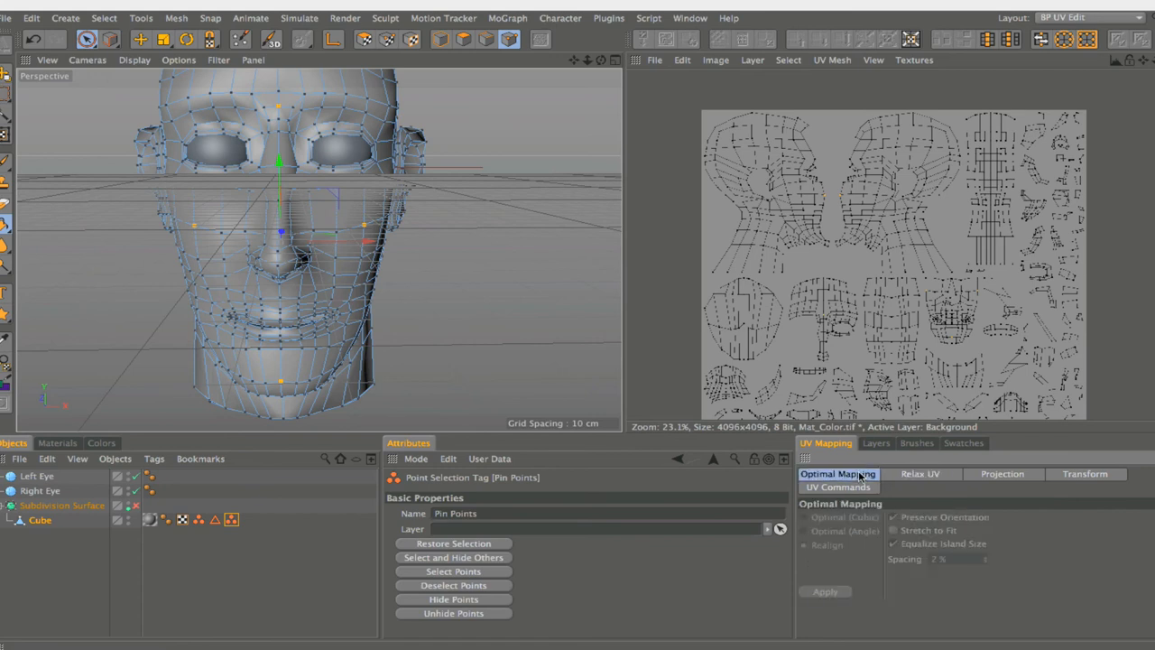
{"action": "left_click", "coordinate": [910, 476]}
{"action": "left_click", "coordinate": [864, 479]}
{"action": "left_click", "coordinate": [922, 475]}
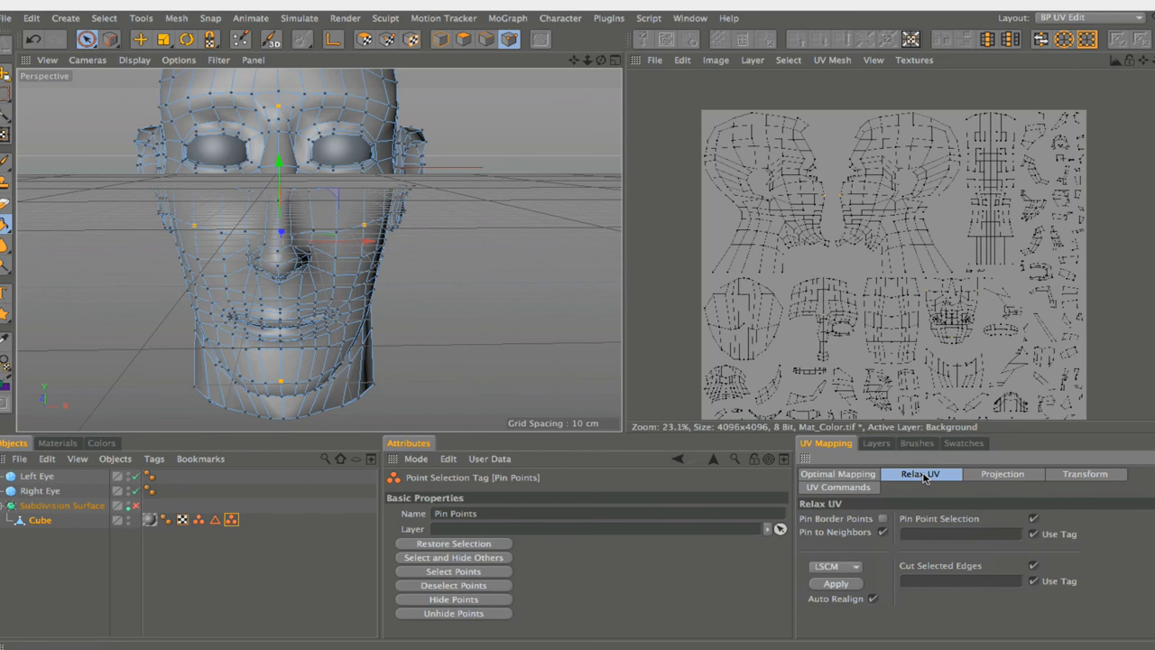
{"action": "left_click", "coordinate": [1006, 477]}
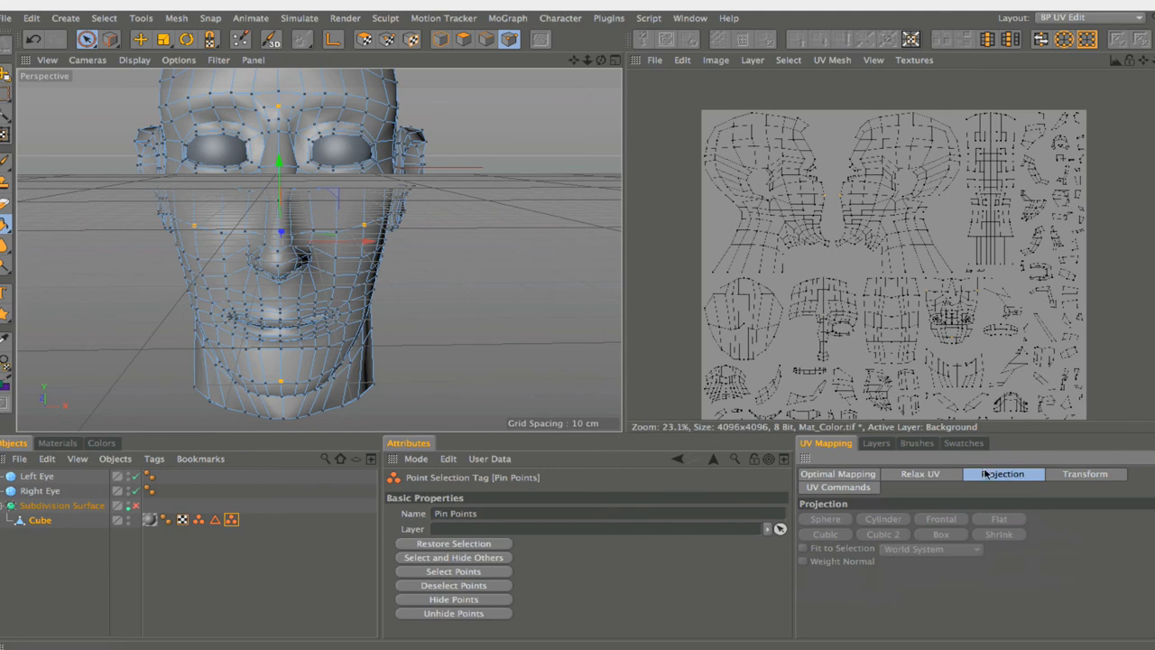
{"action": "left_click", "coordinate": [1077, 475]}
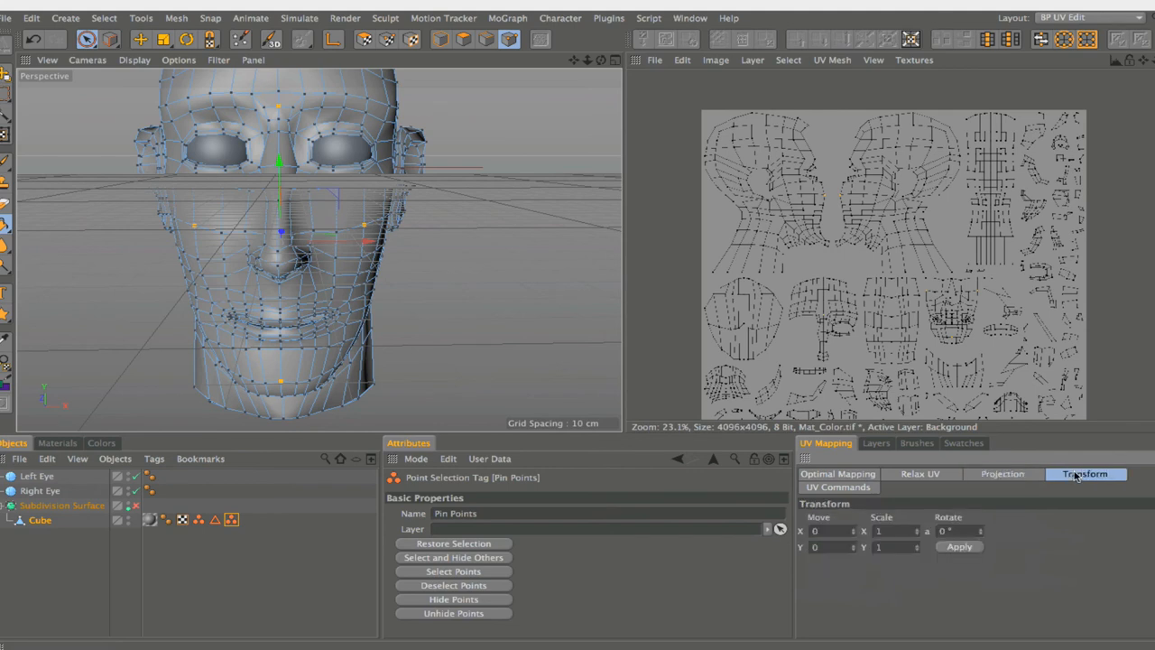
{"action": "left_click", "coordinate": [845, 488]}
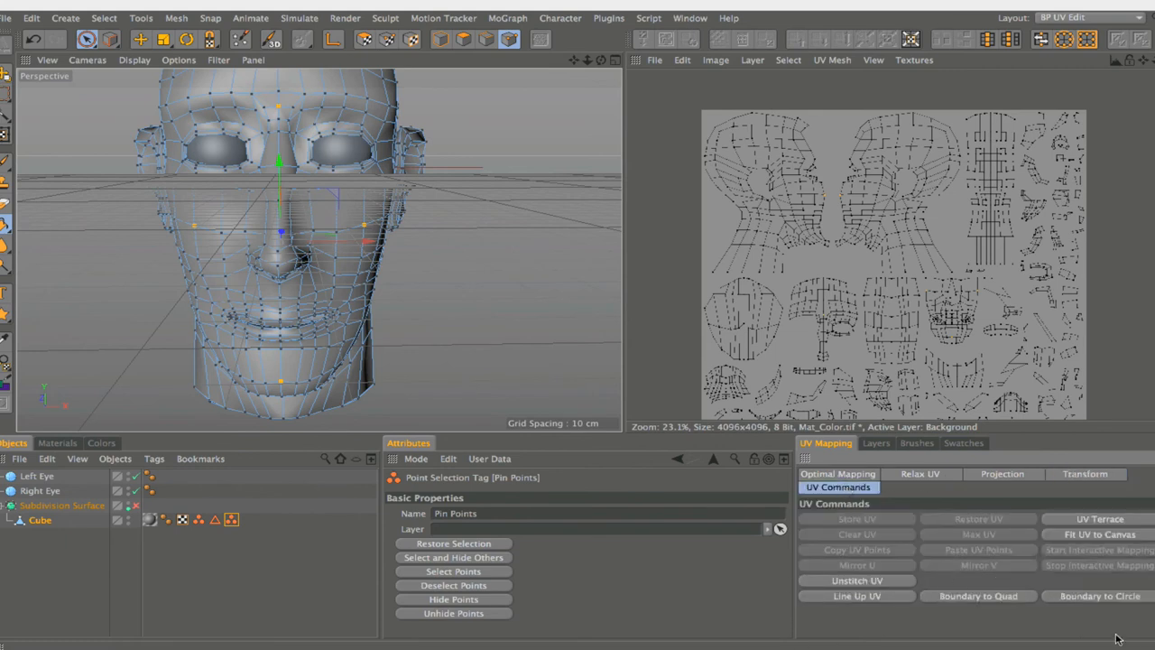
- In polygon mode, select all of the Cube's polygons and apply a Flat UV projection from the Front view
{"action": "left_click", "coordinate": [1020, 475]}
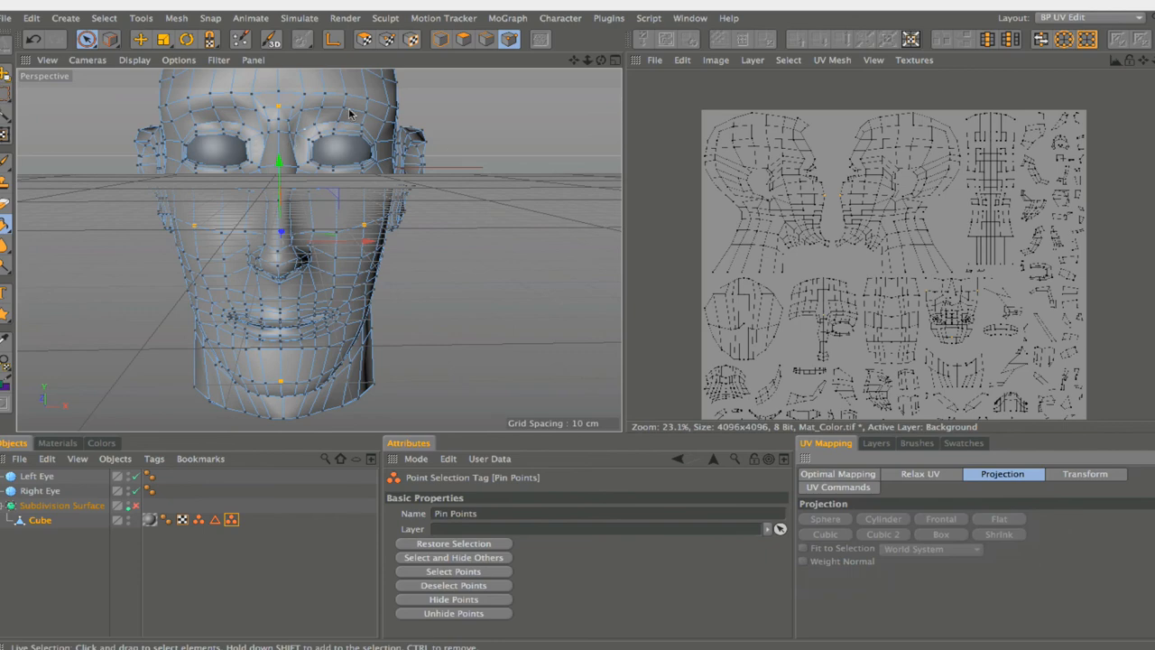
{"action": "left_click", "coordinate": [462, 39]}
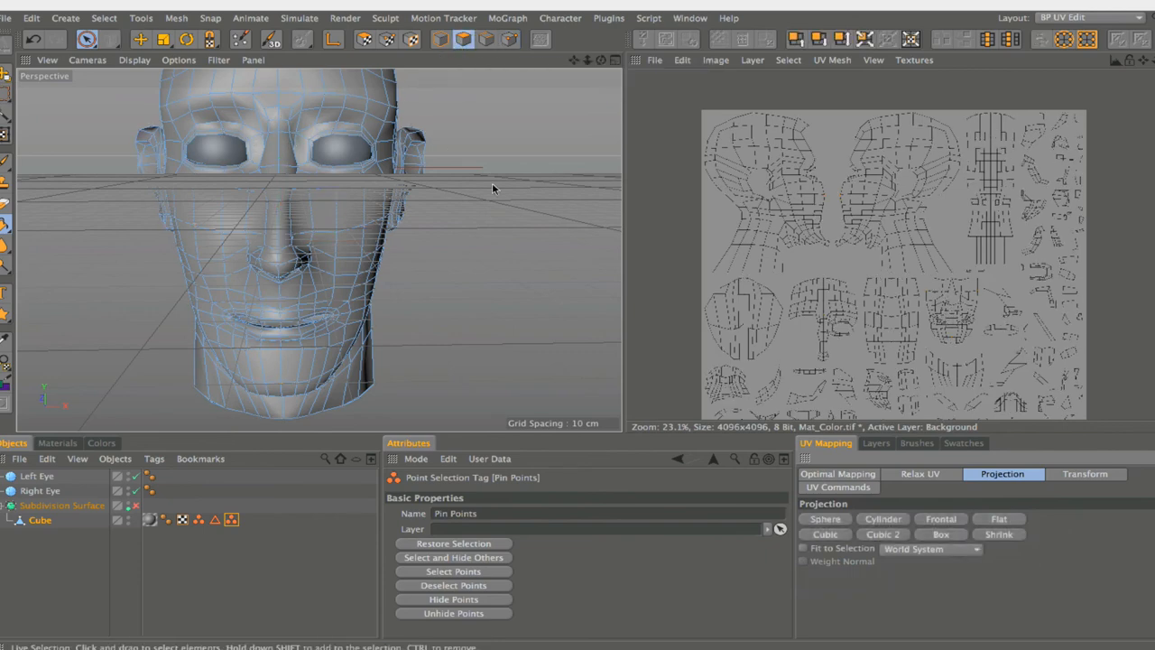
{"action": "key", "text": "ctrl+a"}
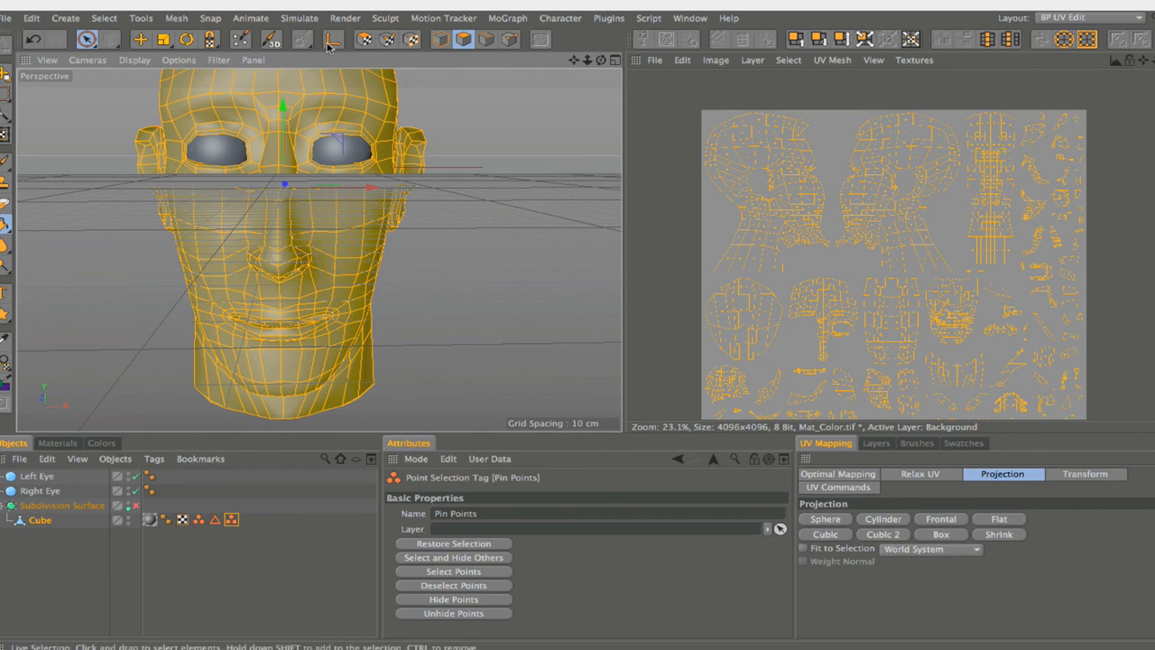
{"action": "left_click", "coordinate": [254, 62]}
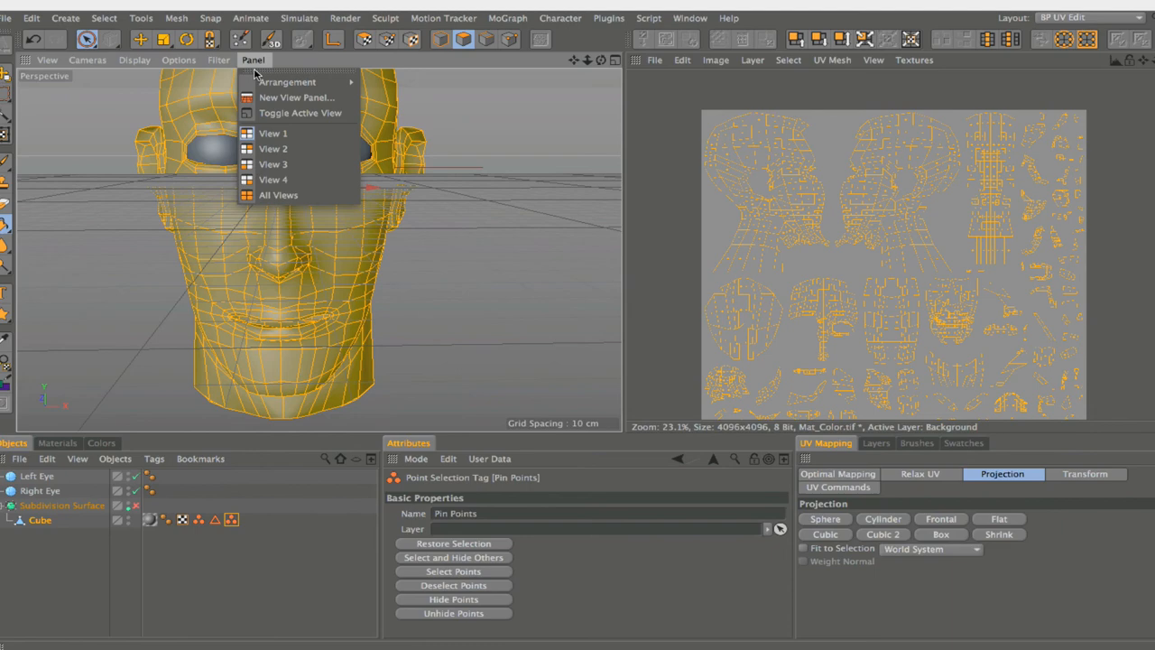
{"action": "left_click", "coordinate": [274, 180]}
{"action": "left_click_drag", "start_coordinate": [574, 61], "coordinate": [631, 60]}
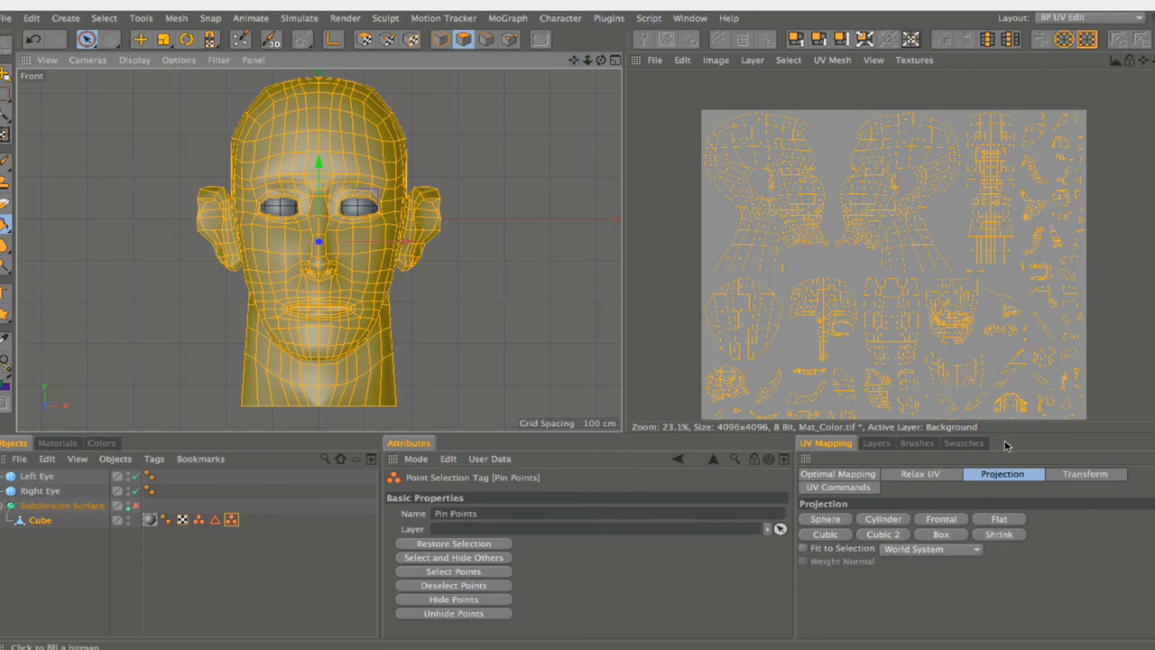
{"action": "left_click", "coordinate": [1003, 520]}
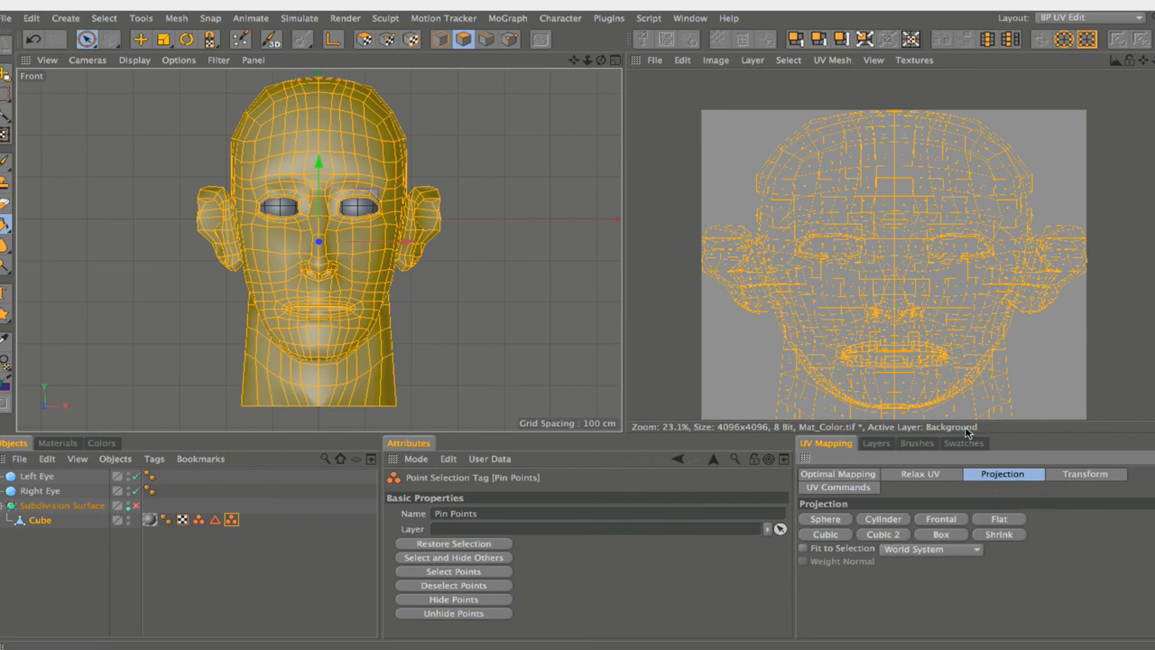
- In Relax UV, assign the Pin Points tag to Pin Point Selection and the Edge Selection tag to Cut Selected Edges
{"action": "left_click", "coordinate": [930, 478]}
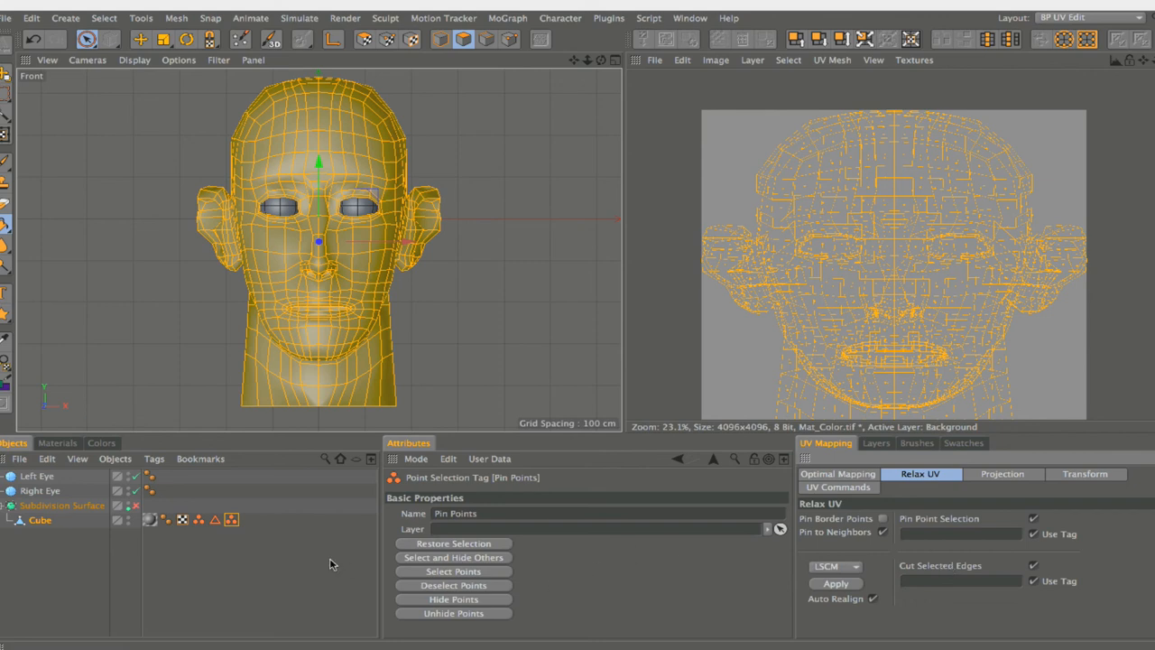
{"action": "left_click", "coordinate": [232, 520]}
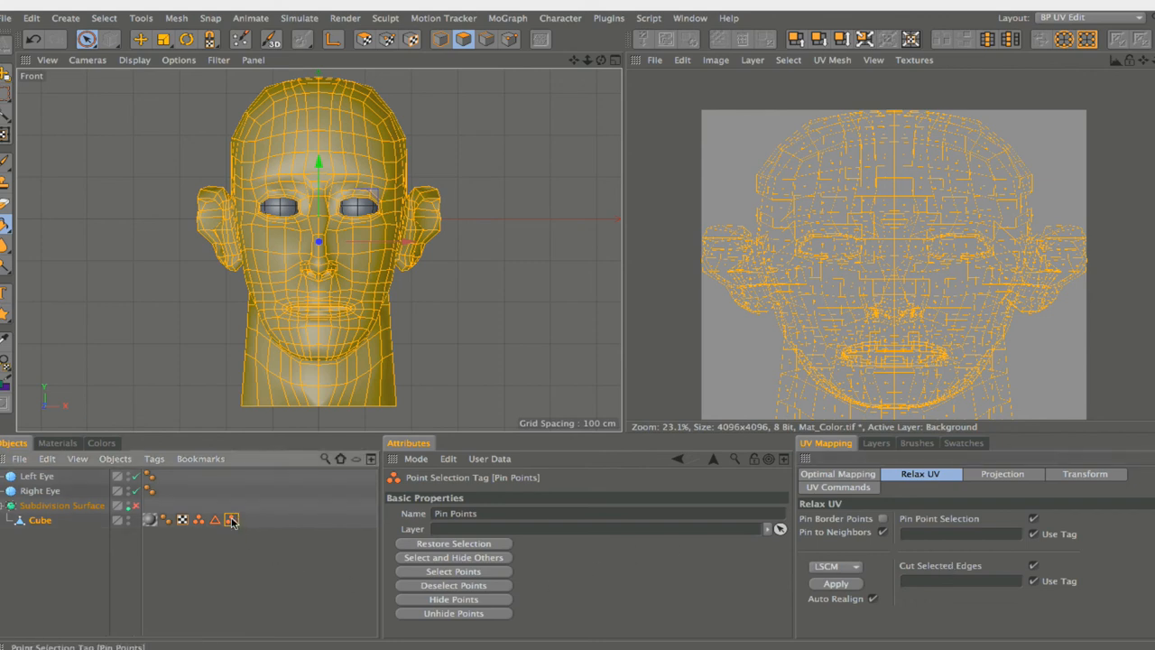
{"action": "left_click_drag", "start_coordinate": [232, 520], "coordinate": [912, 533]}
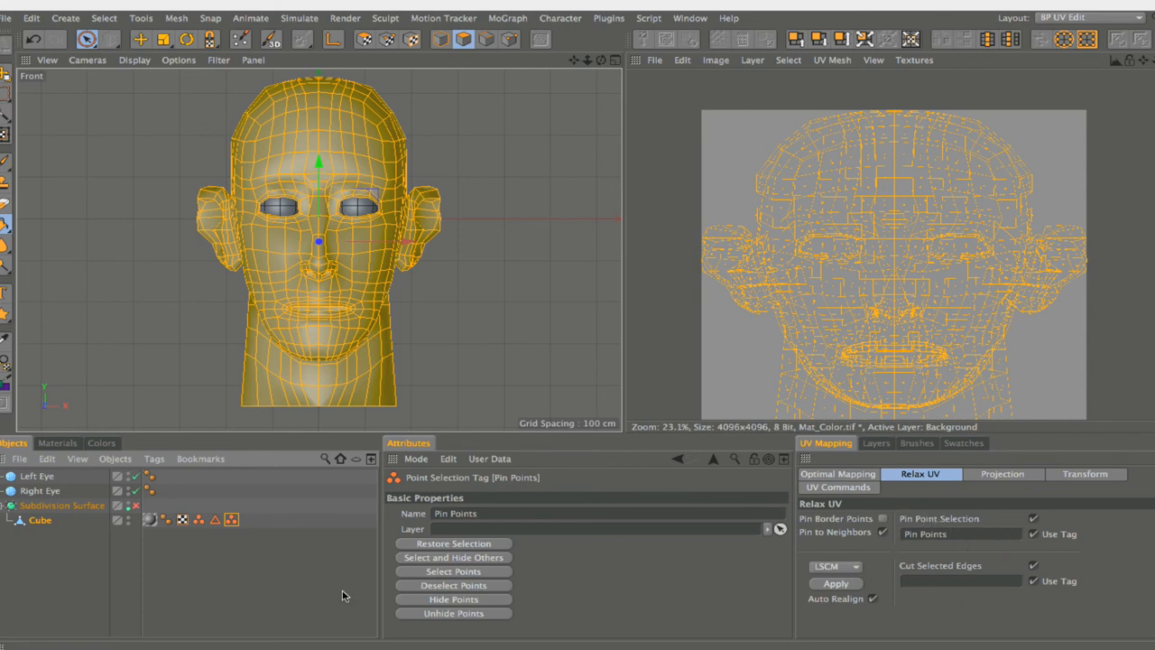
{"action": "left_click", "coordinate": [215, 520]}
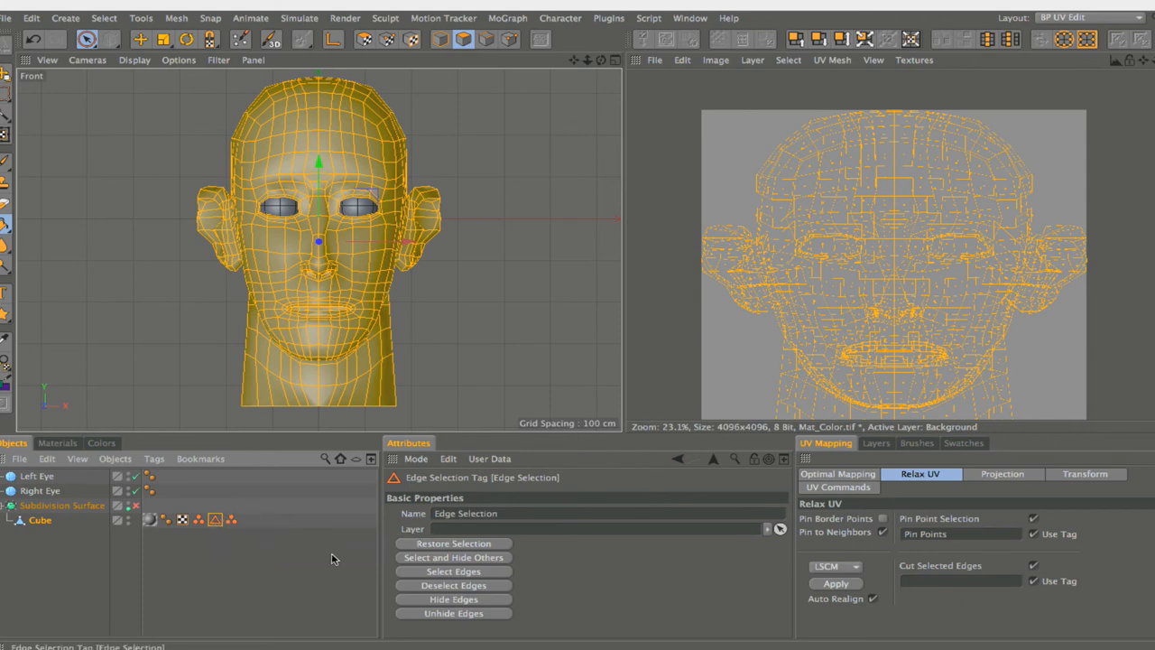
{"action": "left_click_drag", "start_coordinate": [937, 578], "coordinate": [937, 581]}
- Relax the head's UVs with the LSCM method and inspect the unwrapped eye, nose and mouth areas
{"action": "left_click", "coordinate": [851, 566]}
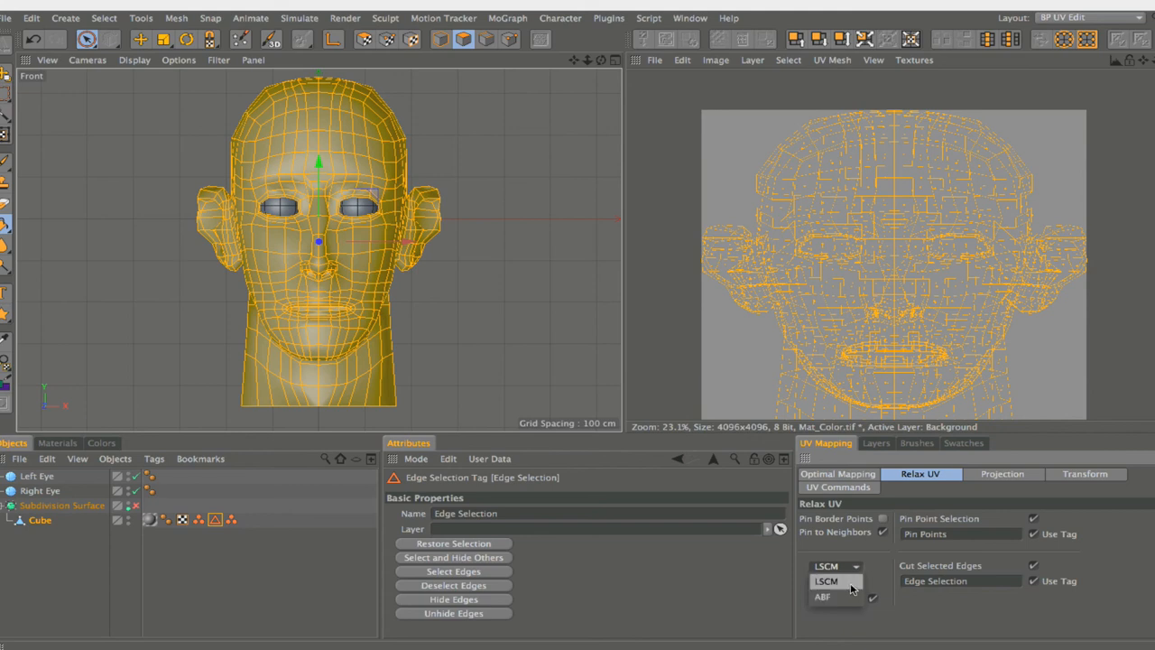
{"action": "left_click", "coordinate": [852, 587]}
{"action": "left_click", "coordinate": [836, 584]}
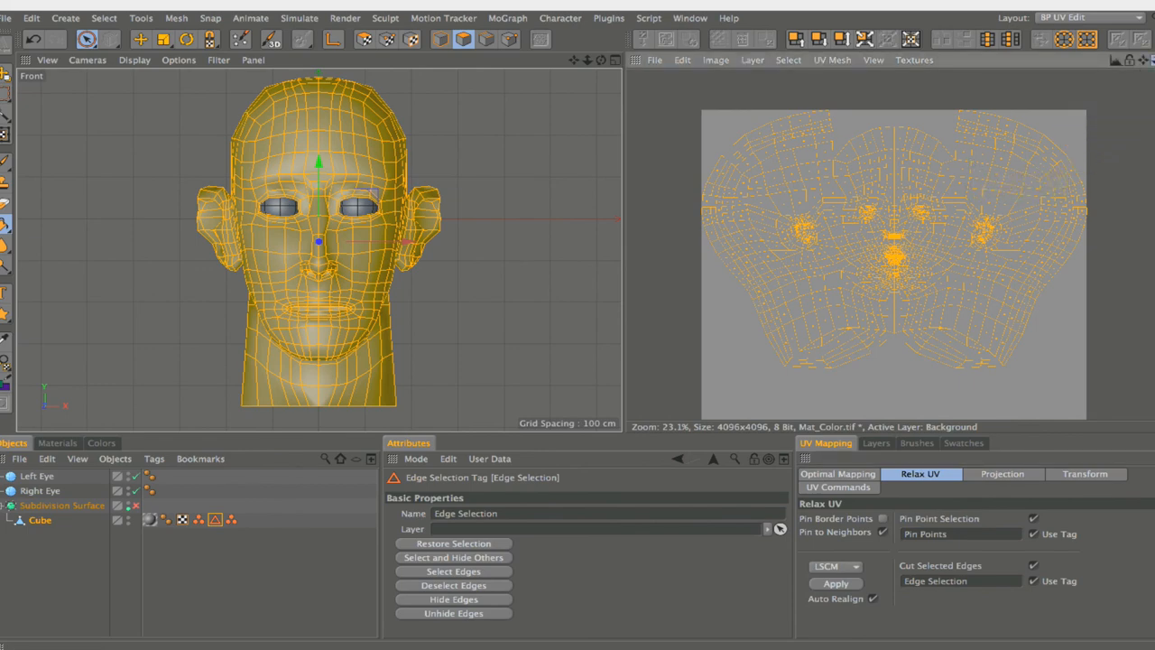
{"action": "scroll", "coordinate": [894, 258], "scroll_direction": "up", "scroll_amount": 5}
{"action": "scroll", "coordinate": [892, 244], "scroll_direction": "up", "scroll_amount": 7}
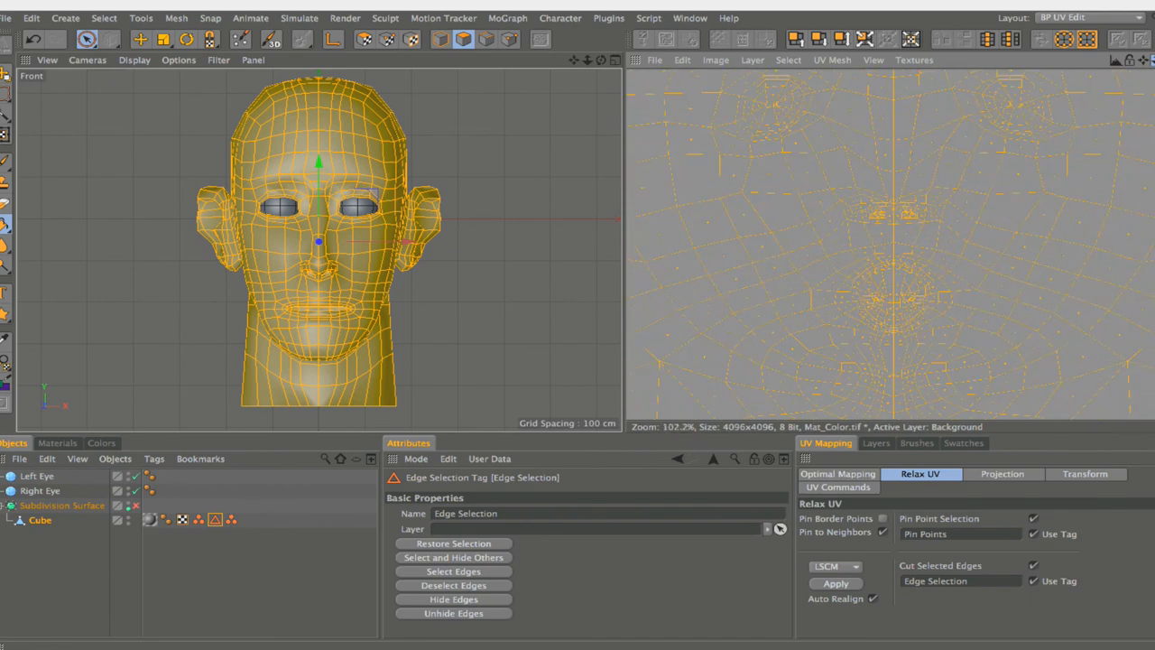
- Examine the relaxed UV mesh around the nostrils and mouth, and the overall head layout on the canvas
{"action": "scroll", "coordinate": [892, 244], "scroll_direction": "up", "scroll_amount": 1}
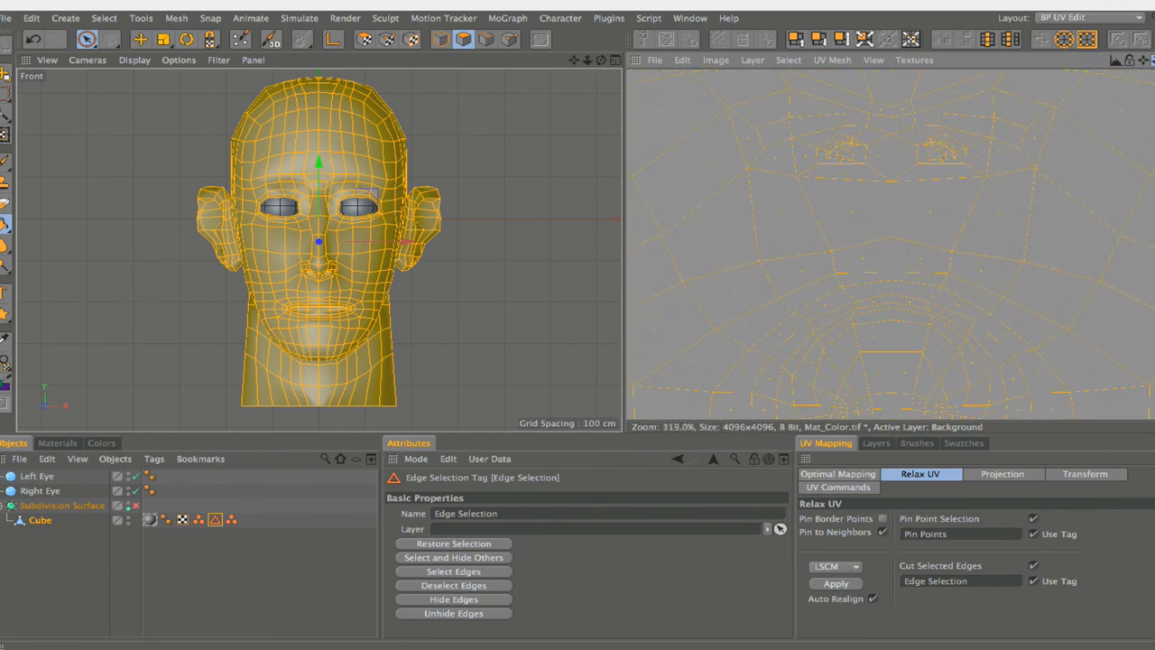
{"action": "left_click_drag", "start_coordinate": [1142, 61], "coordinate": [1142, 61]}
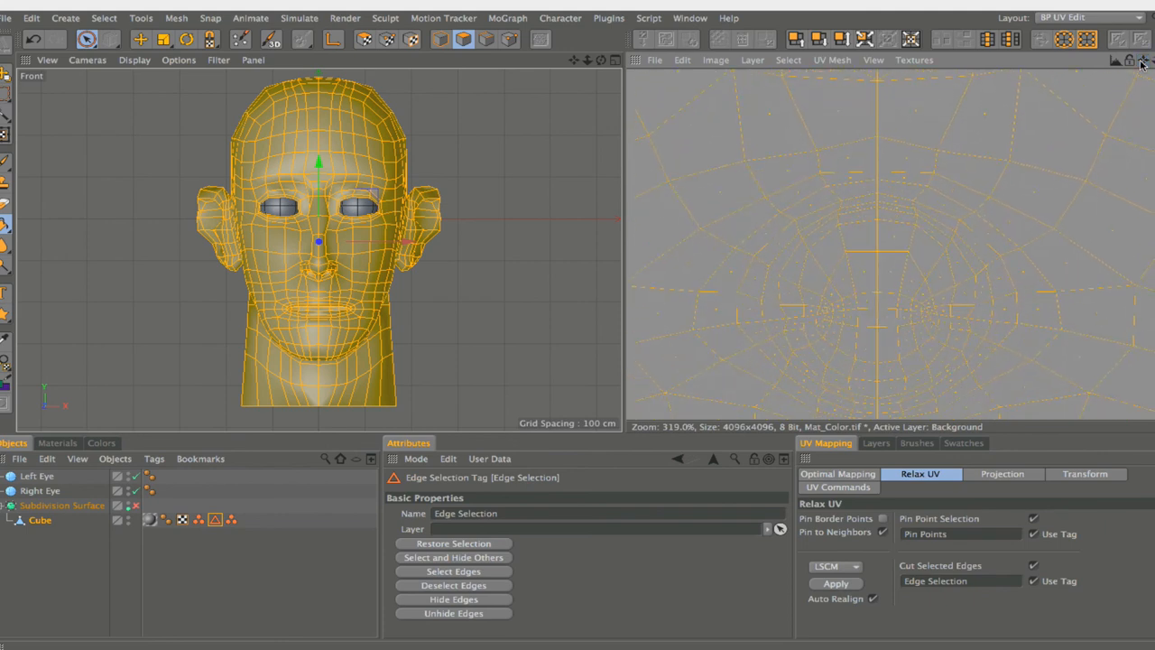
{"action": "left_click_drag", "start_coordinate": [1142, 61], "coordinate": [1142, 61]}
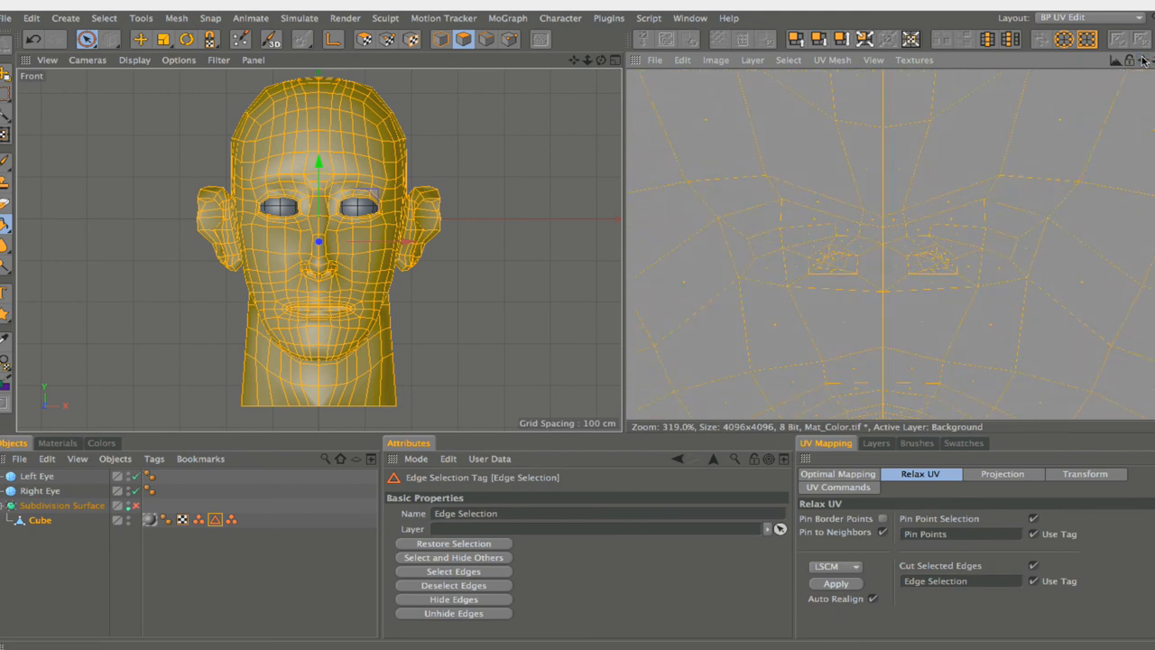
{"action": "left_click_drag", "start_coordinate": [1142, 60], "coordinate": [1152, 63]}
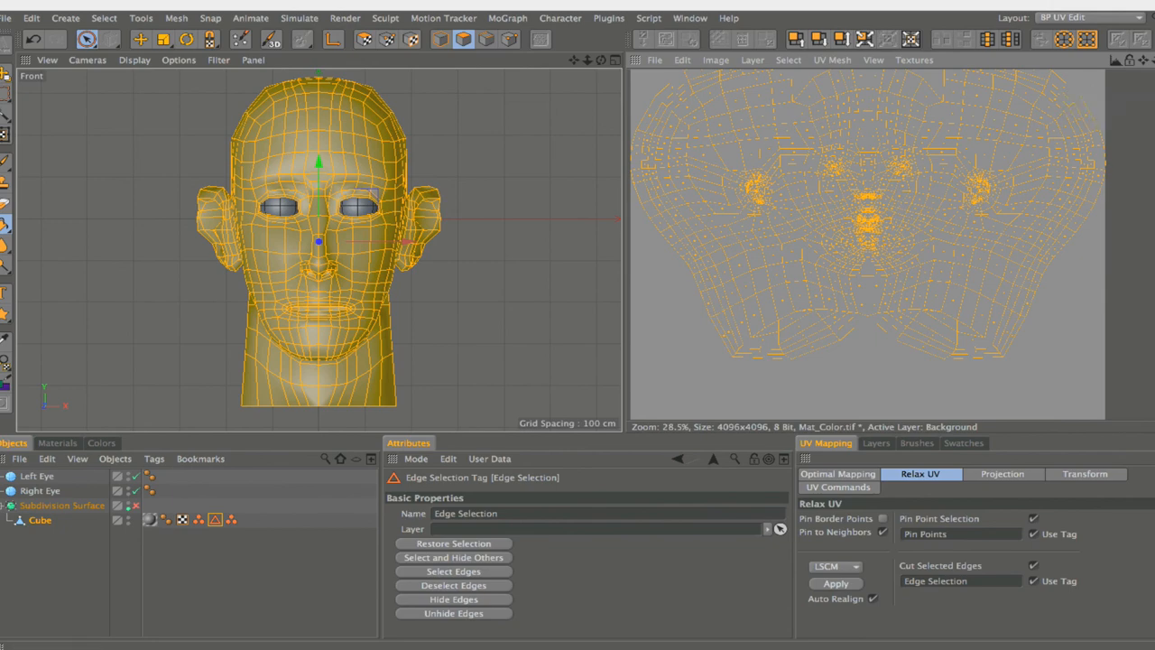
{"action": "left_click_drag", "start_coordinate": [1153, 60], "coordinate": [1154, 60]}
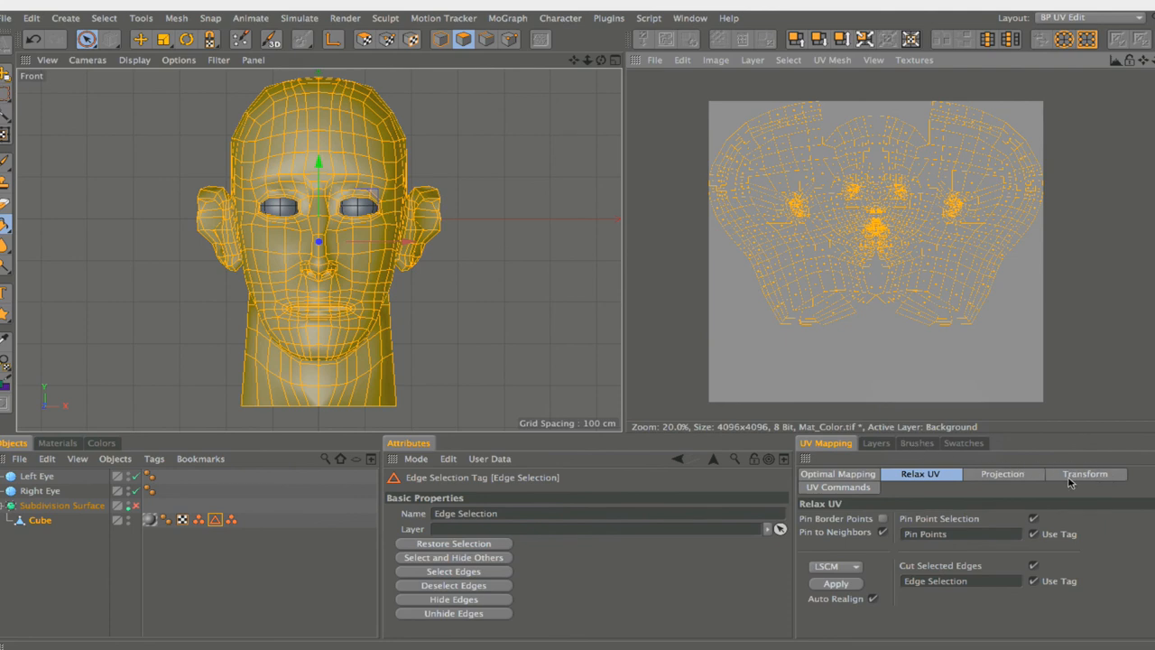
- Fit the head's UV layout to the full canvas with Fit UV to Canvas and check the stretched mesh
{"action": "left_click", "coordinate": [862, 492]}
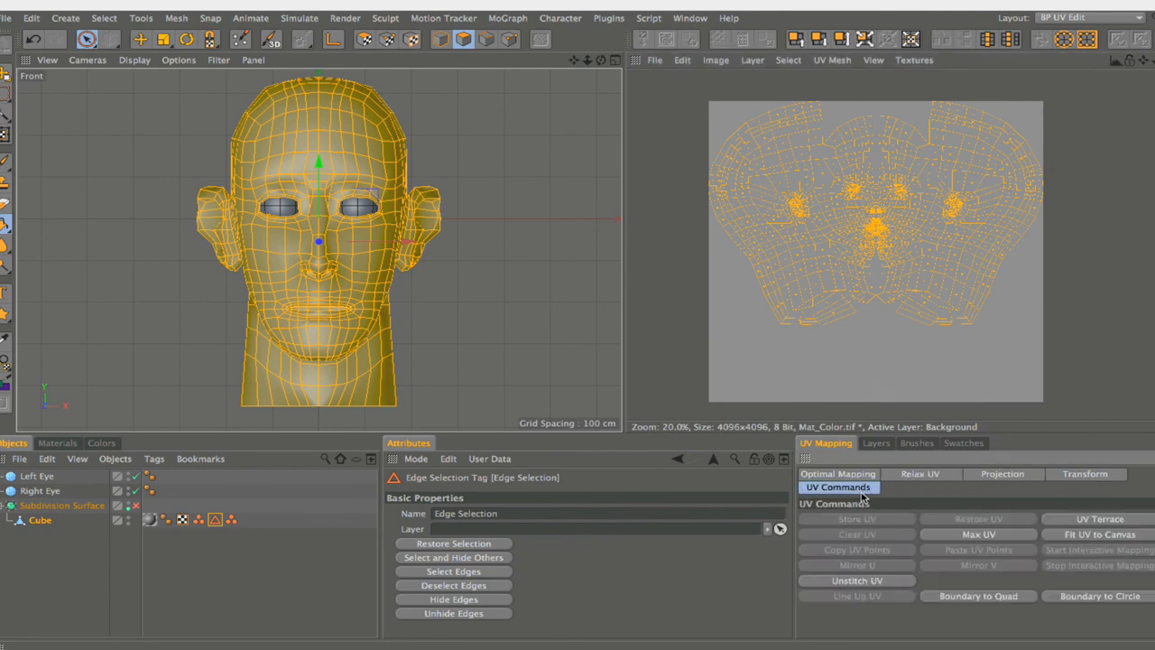
{"action": "left_click", "coordinate": [1085, 541]}
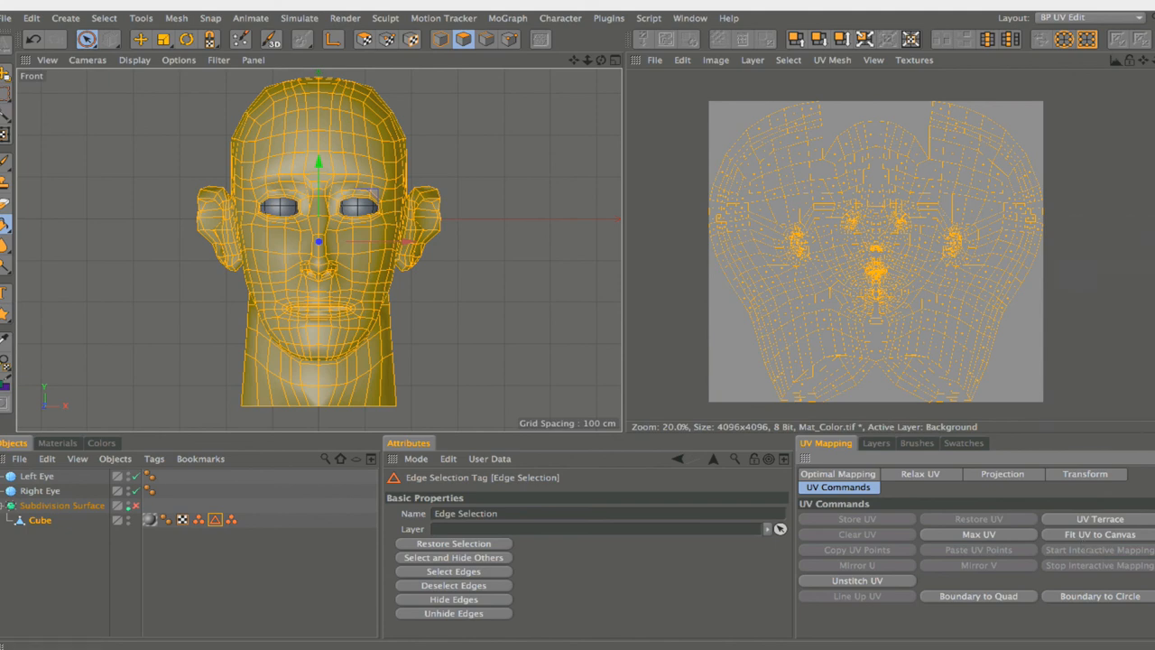
{"action": "scroll", "coordinate": [894, 244], "scroll_direction": "up", "scroll_amount": 5}
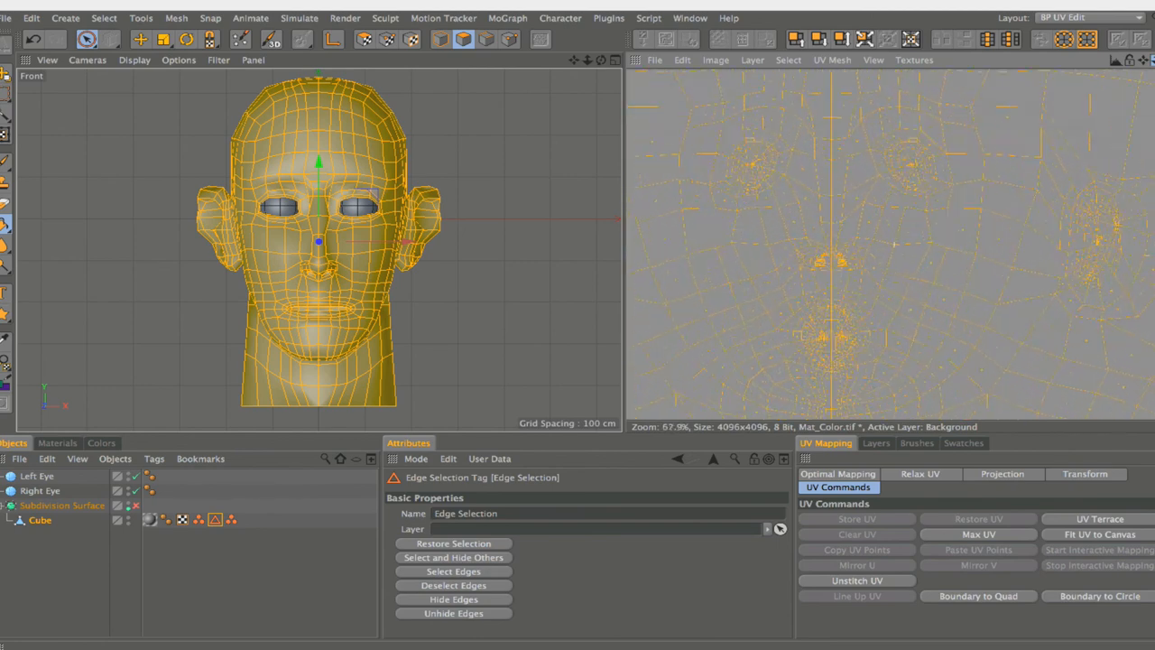
{"action": "scroll", "coordinate": [895, 244], "scroll_direction": "down", "scroll_amount": 7}
{"action": "scroll", "coordinate": [879, 250], "scroll_direction": "up", "scroll_amount": 1}
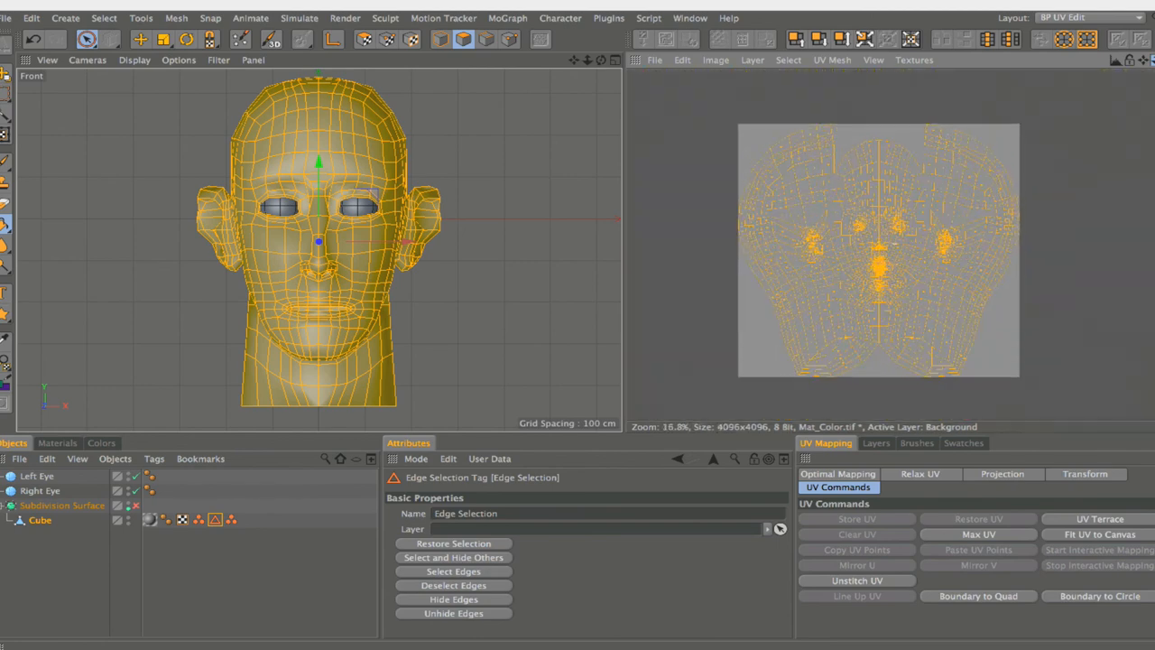
{"action": "scroll", "coordinate": [874, 253], "scroll_direction": "up", "scroll_amount": 1}
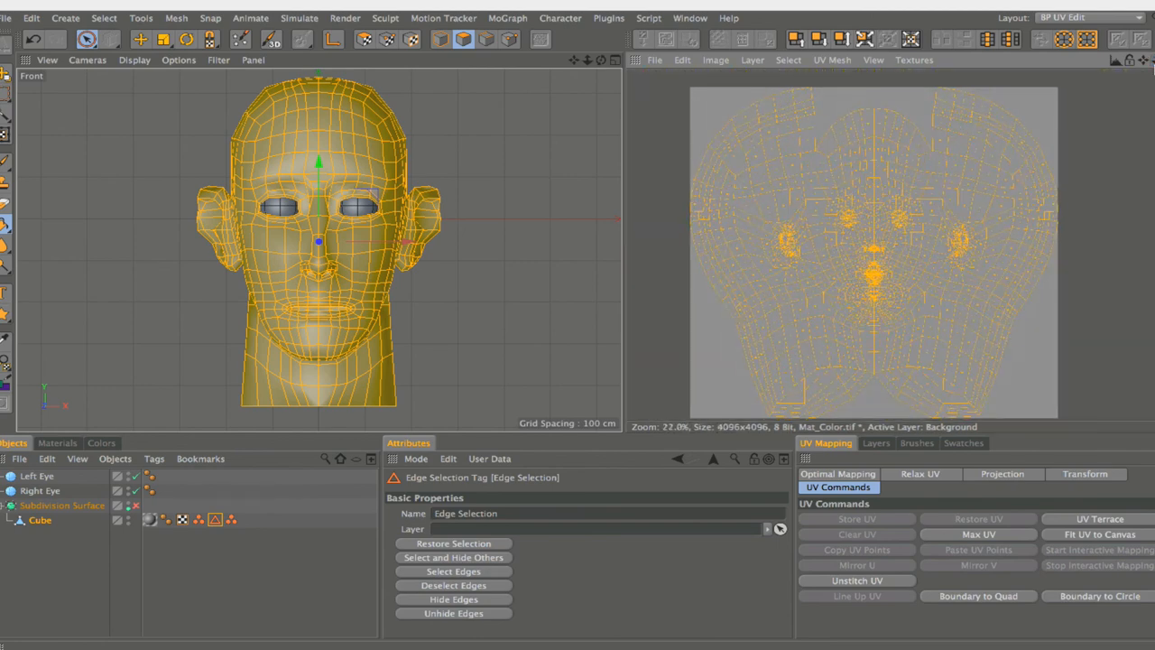